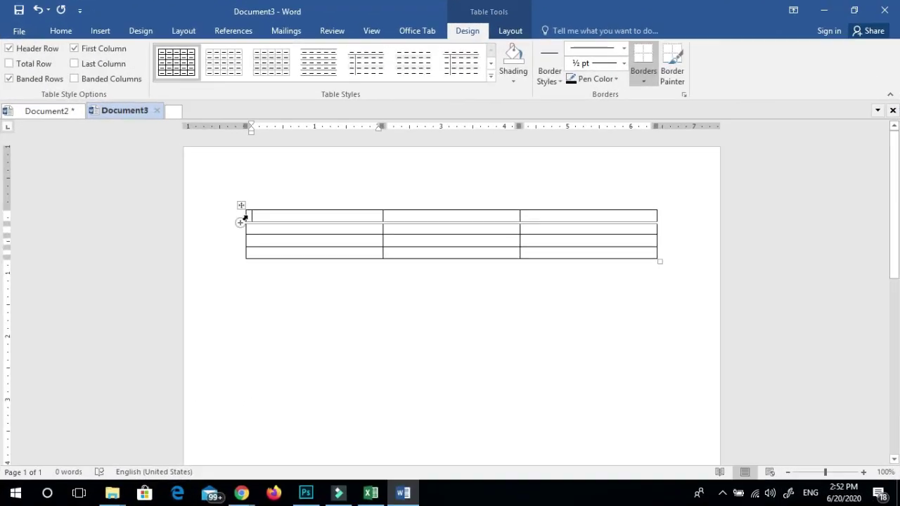
- Resize the whole table so every row is 1.5" tall and every column 2" wide
left_click_drag(245, 218, 547, 248)
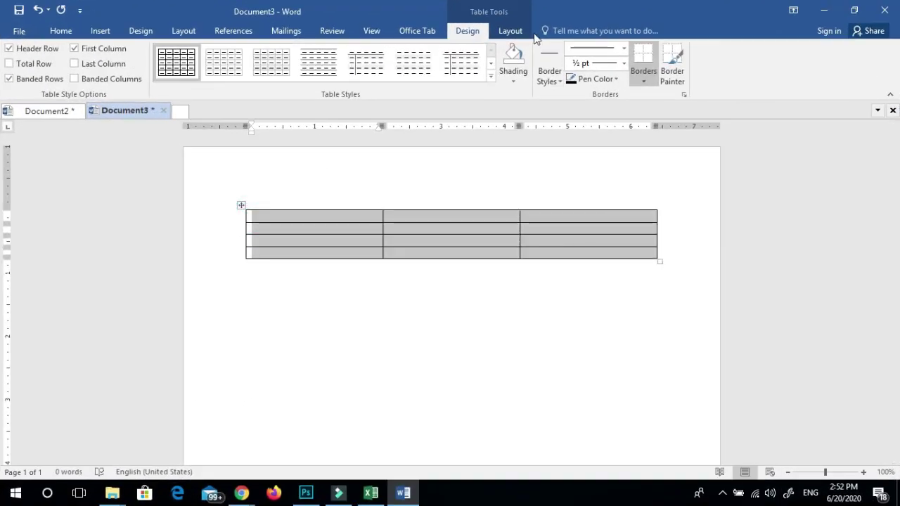
left_click(510, 30)
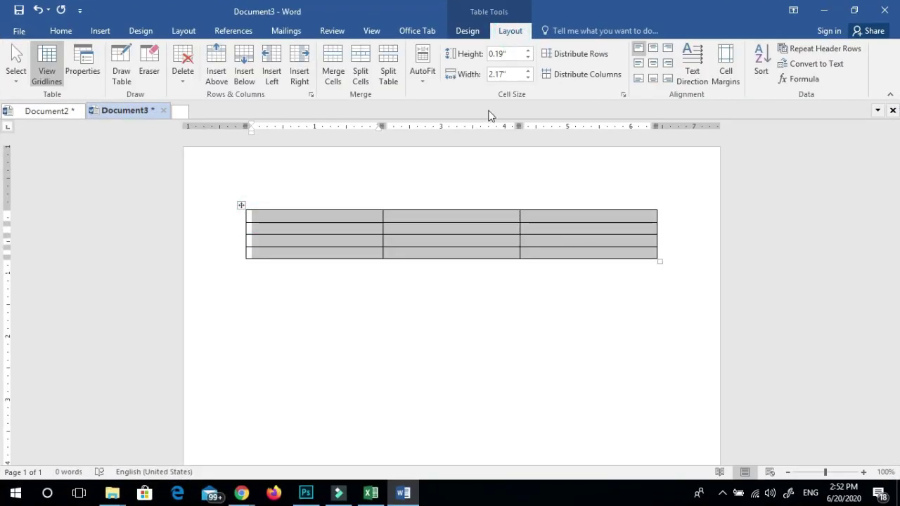
double_click(519, 52)
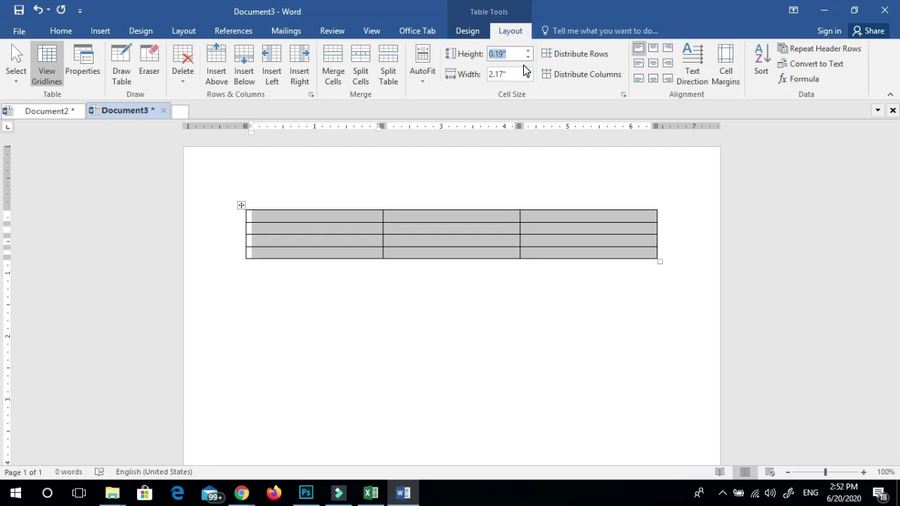
type("1.5")
left_click(519, 71)
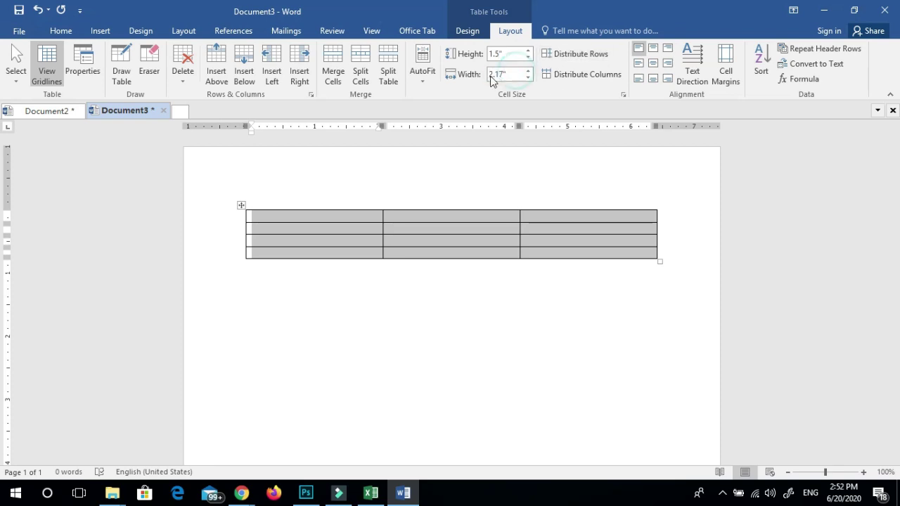
type("2")
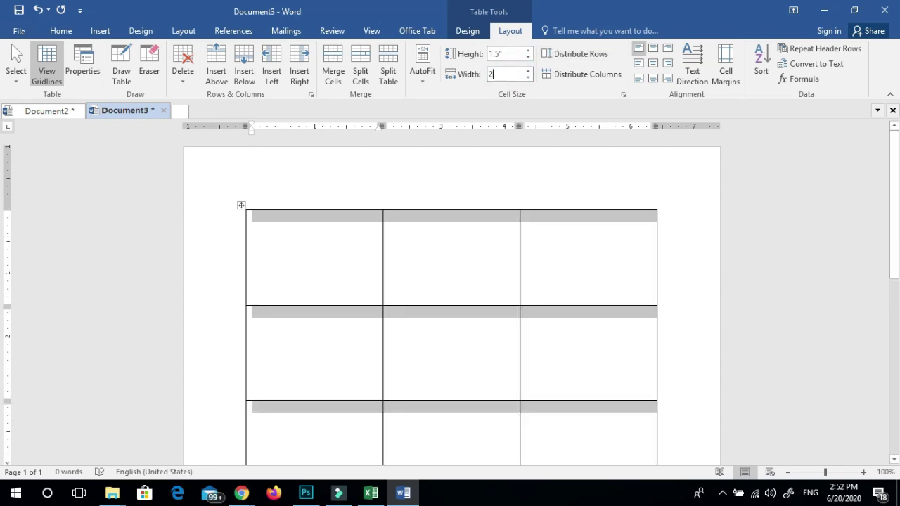
key("Return")
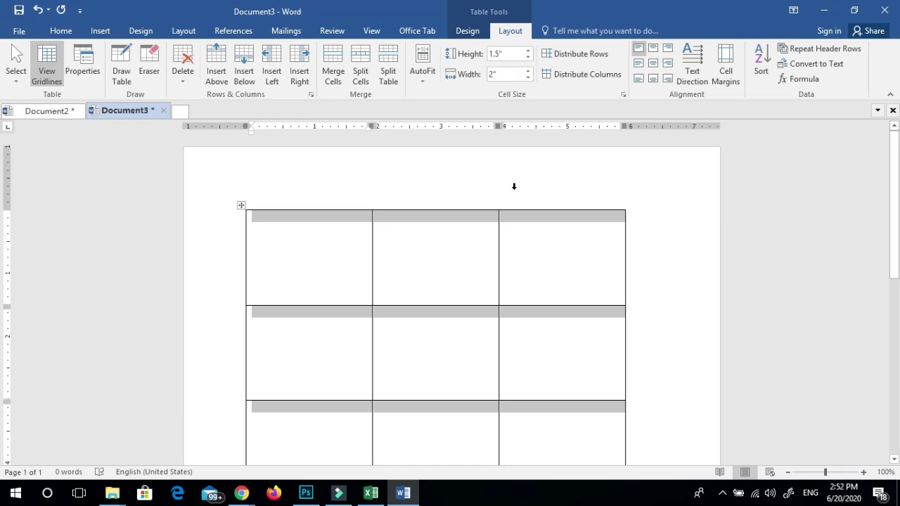
left_click(323, 241)
scroll(431, 299, "down", 2)
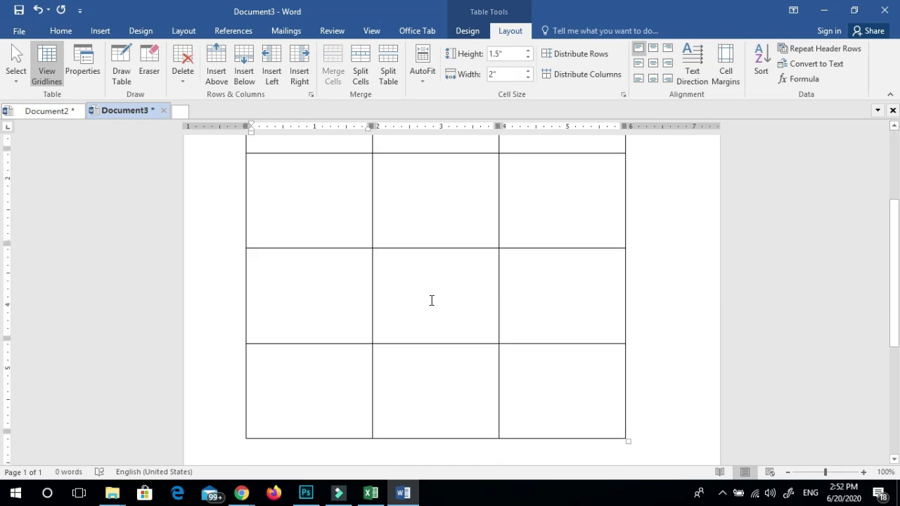
scroll(432, 300, "up", 4)
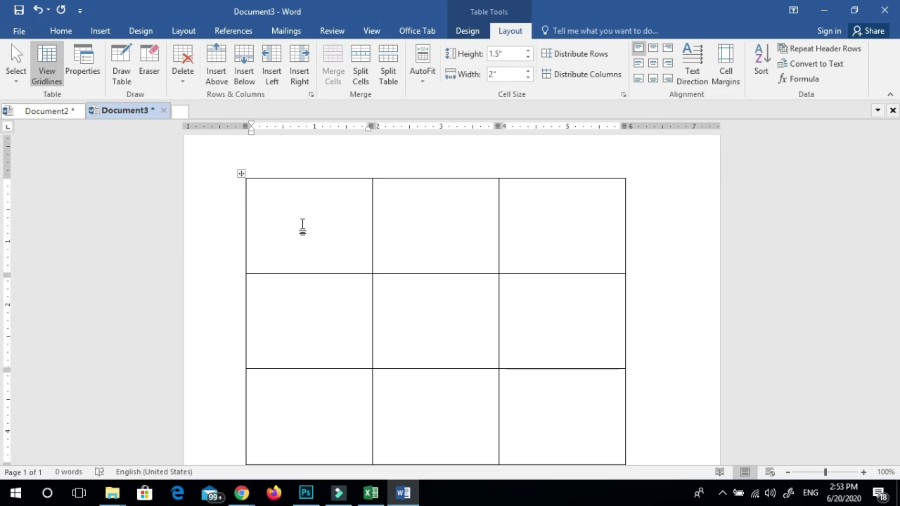
- Centre-align all nine cells and enter No, Name, Address, Date on separate lines in the top-left cell
mouse_move(255, 190)
left_mouse_down()
mouse_move(416, 315)
mouse_move(502, 430)
mouse_move(540, 436)
mouse_move(545, 462)
mouse_move(556, 374)
left_mouse_up()
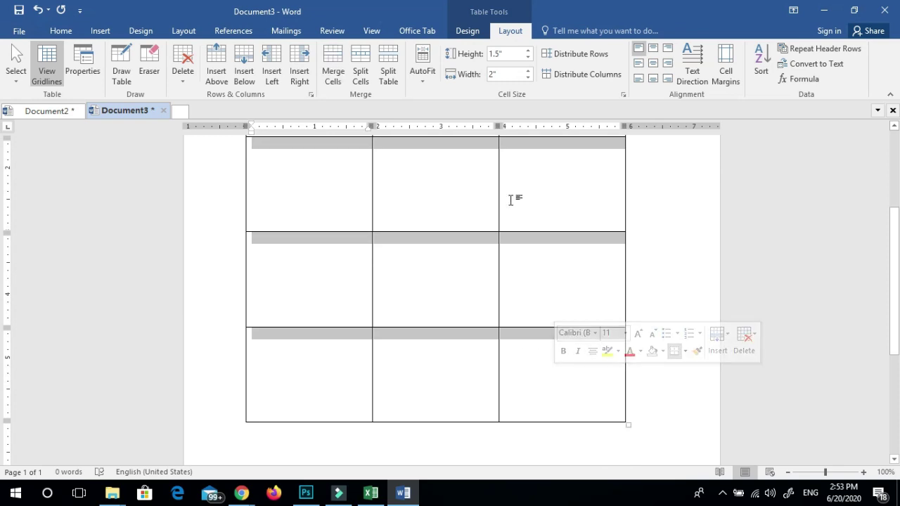
left_click(654, 63)
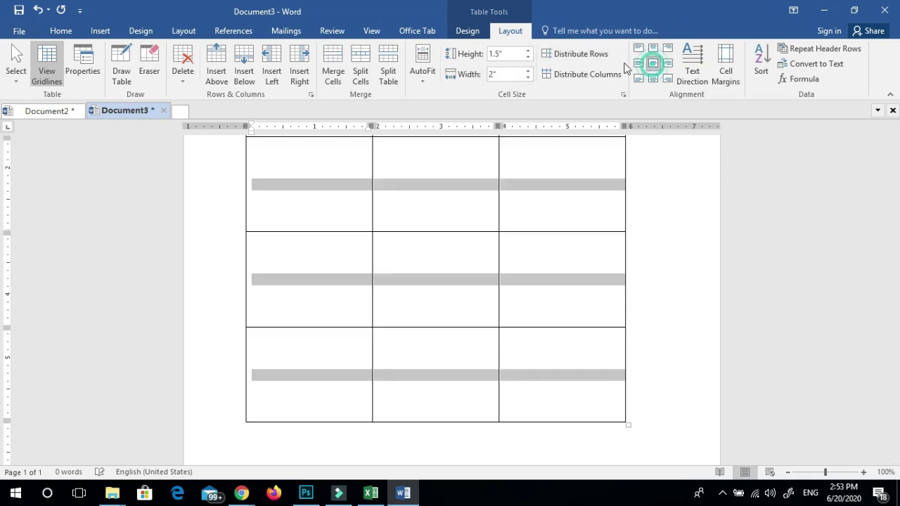
left_click(296, 190)
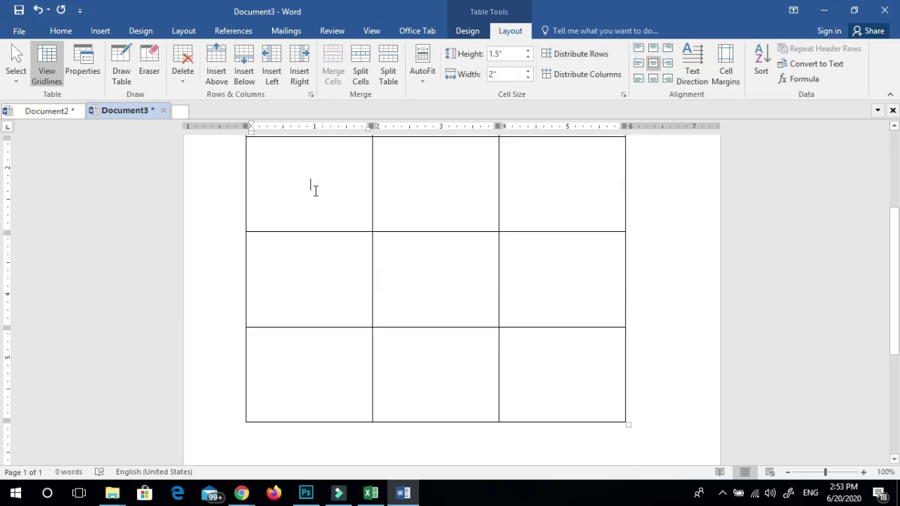
type("No")
key("Return")
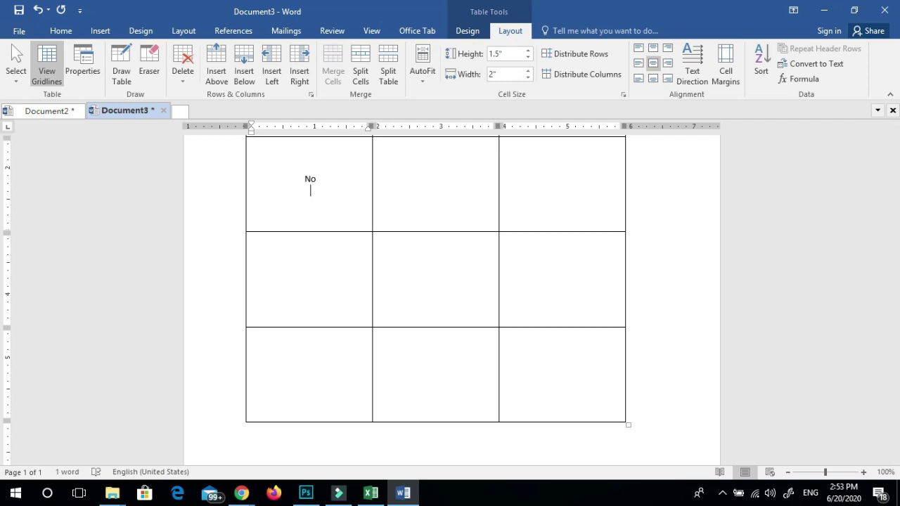
type("Name")
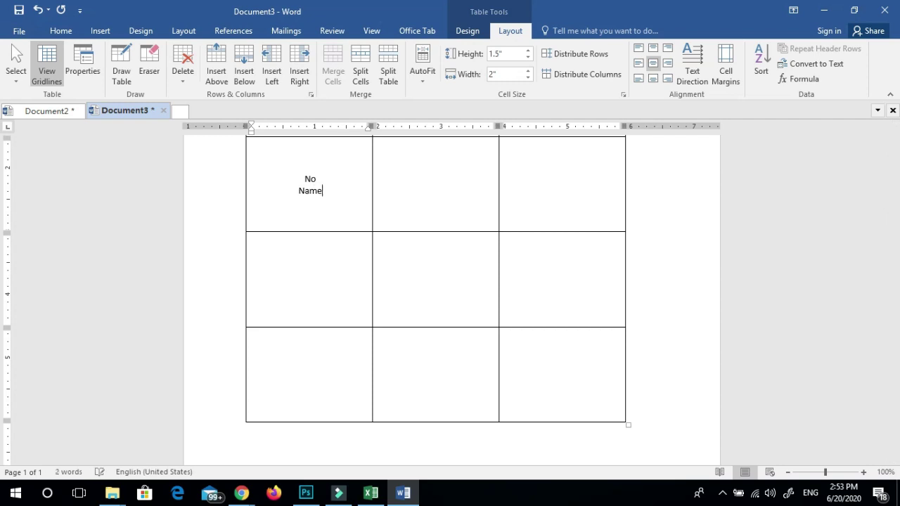
key("Return")
type("Address")
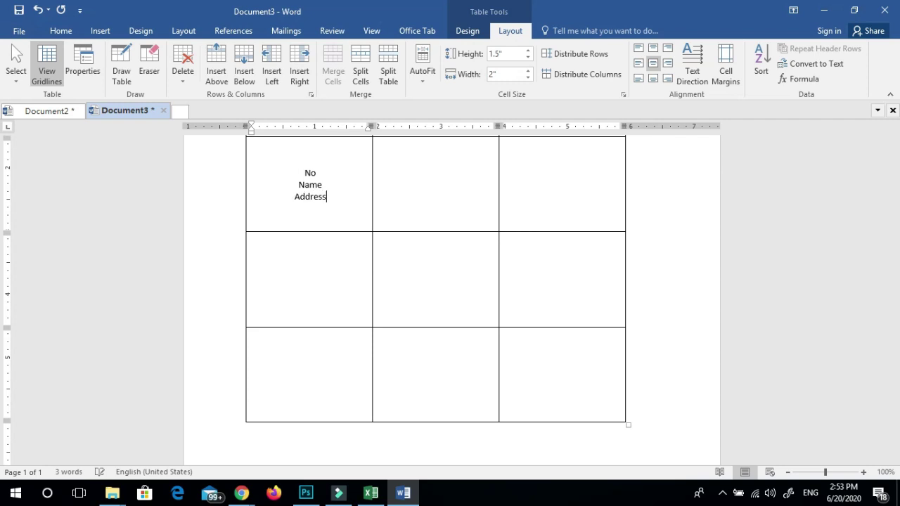
key("Return")
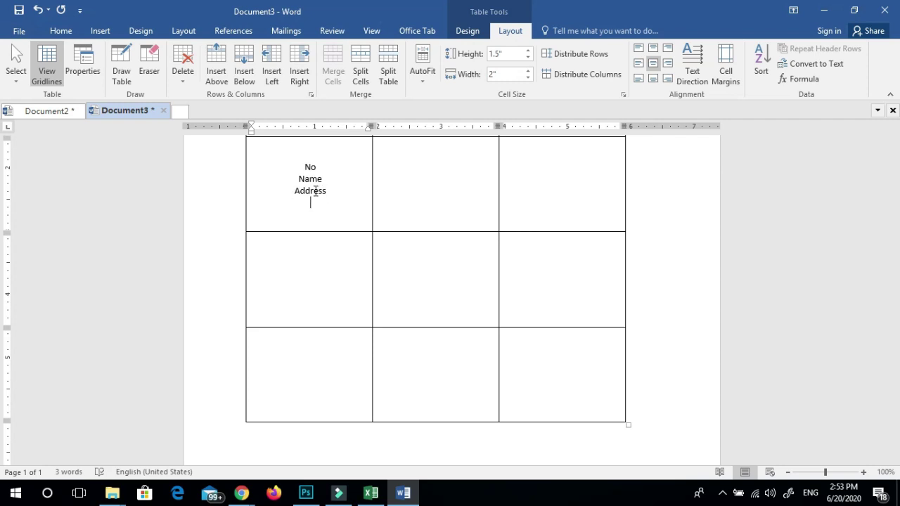
type("Date")
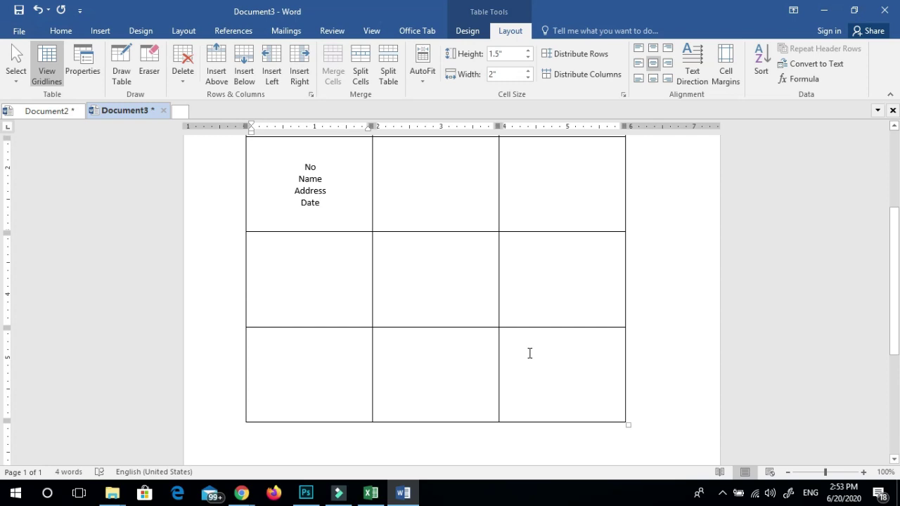
- Cut the No, Name, Address, Date lines and paste them back into the top-left cell
scroll(499, 347, "up", 1)
scroll(501, 345, "up", 5)
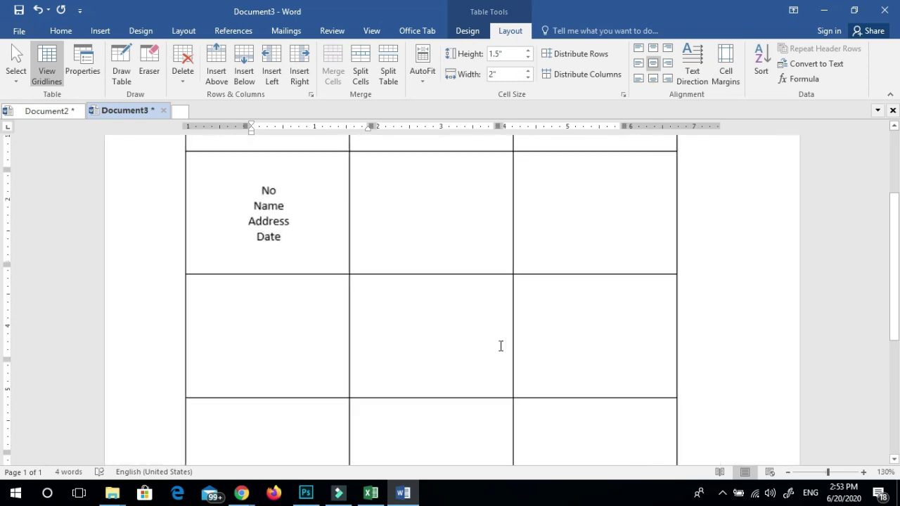
scroll(395, 291, "up", 3)
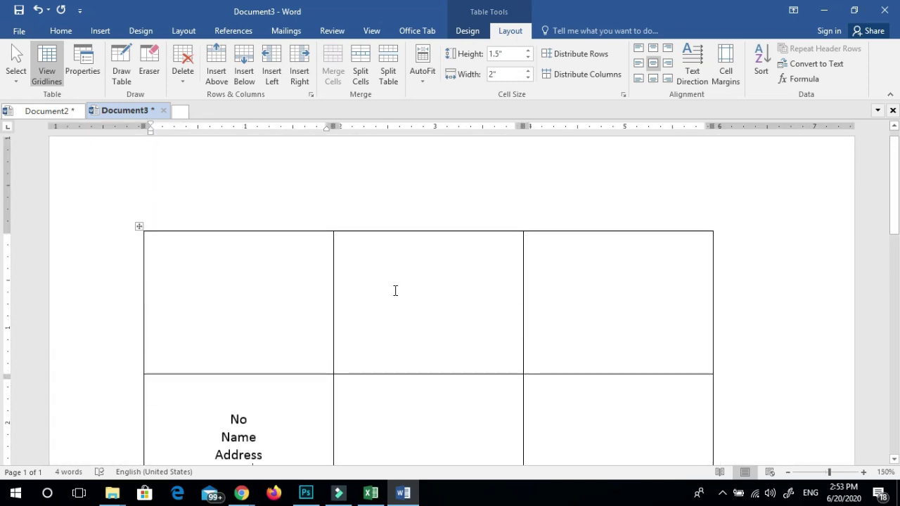
scroll(387, 291, "down", 3)
left_click_drag(276, 339, 232, 289)
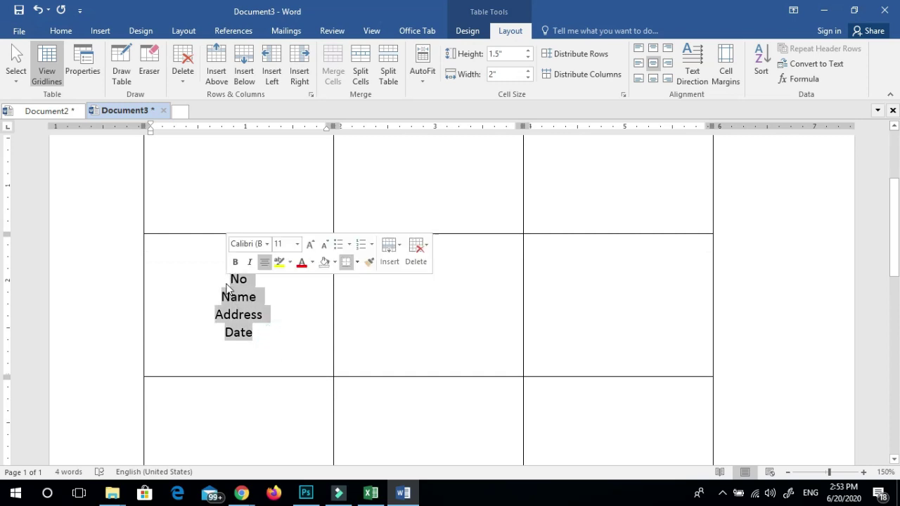
left_click(230, 282, "shift")
key("ctrl+c")
key("Delete")
left_click(239, 187)
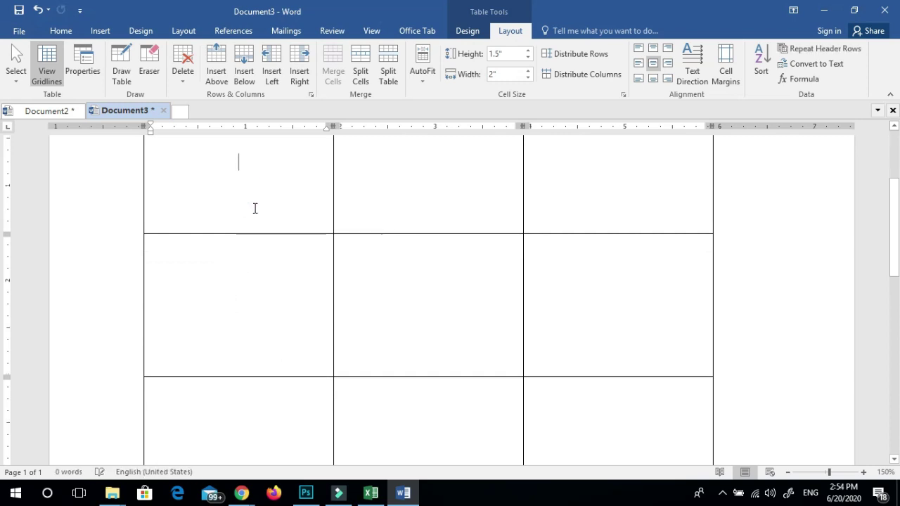
key("ctrl+v")
scroll(278, 261, "up", 1)
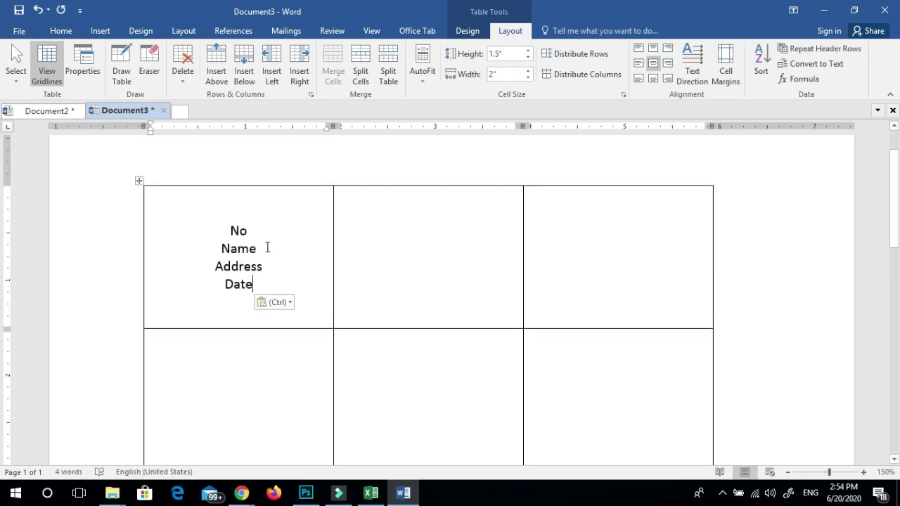
left_click(286, 30)
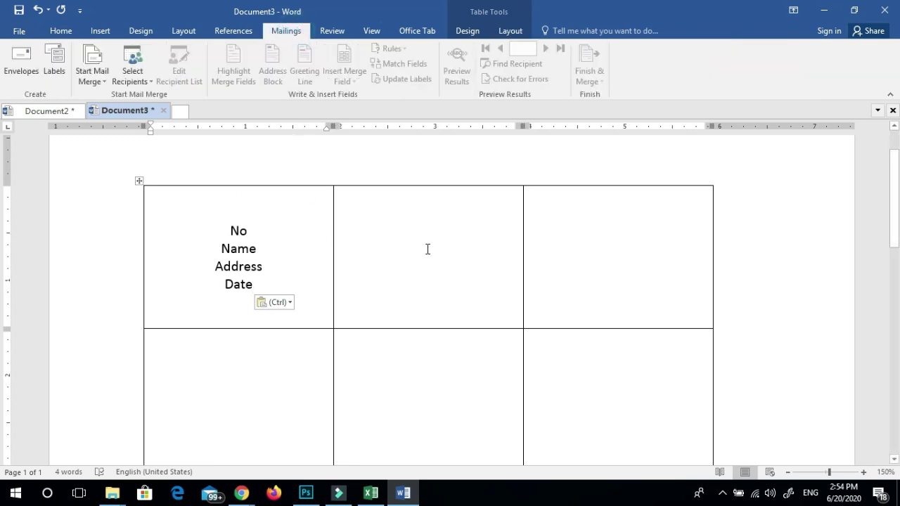
- Start a Labels mail merge, cancel Label Options unchanged, and paste the field-name lines back
left_click(103, 81)
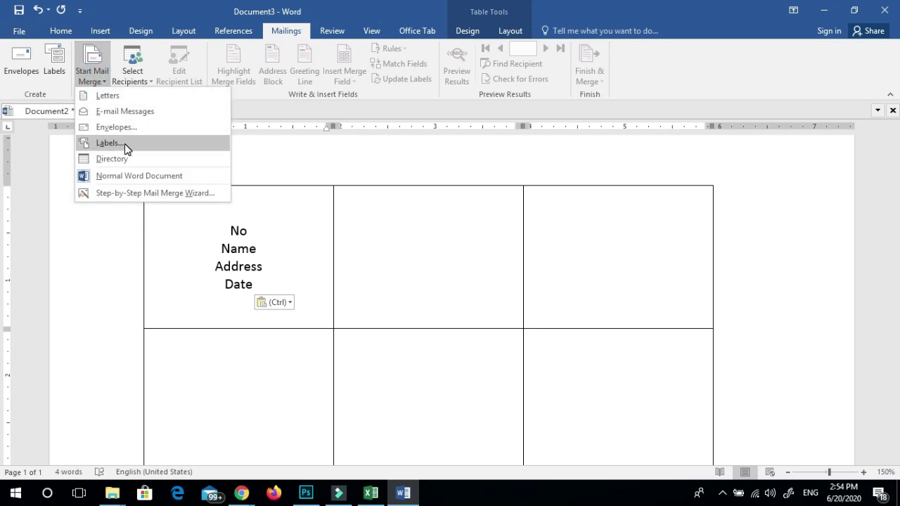
left_click(125, 144)
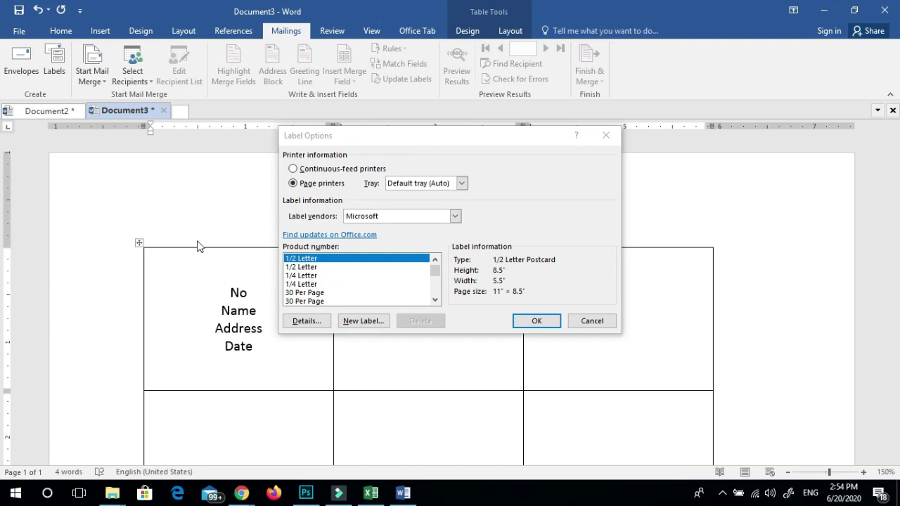
left_click(594, 323)
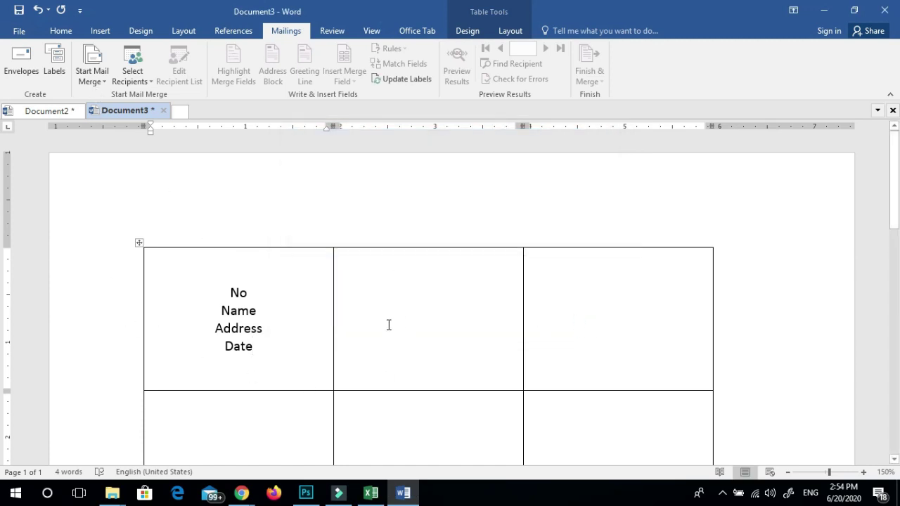
scroll(388, 324, "down", 4)
key("ctrl+v")
scroll(348, 331, "up", 3)
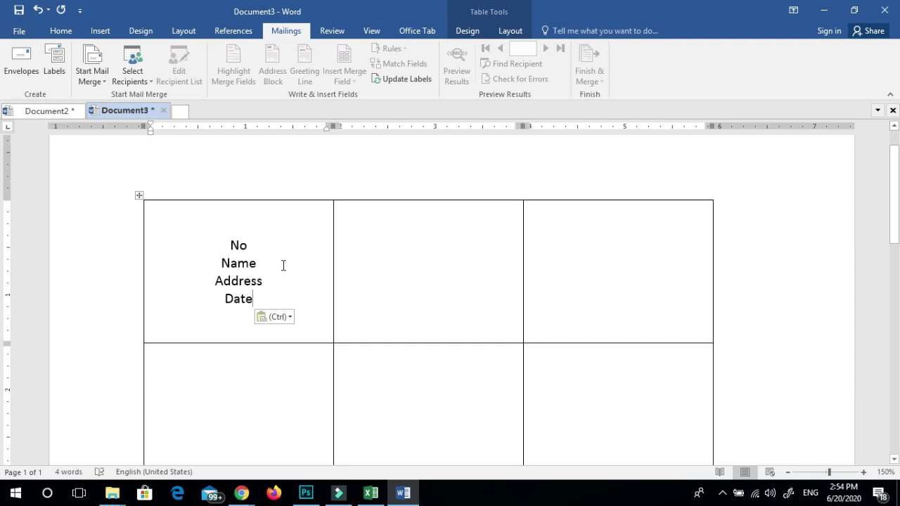
- Begin a new recipient list via Type a New List, cancel it, and reopen Select Recipients
left_click(127, 83)
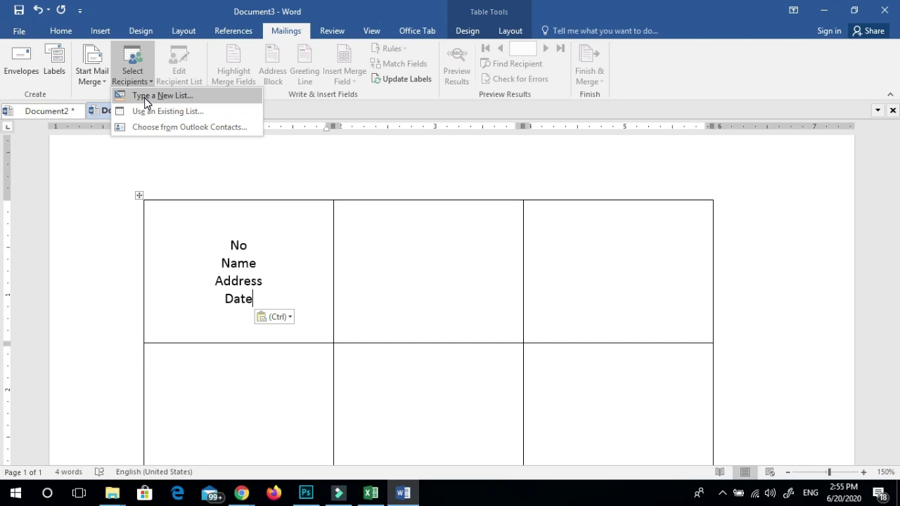
left_click(147, 102)
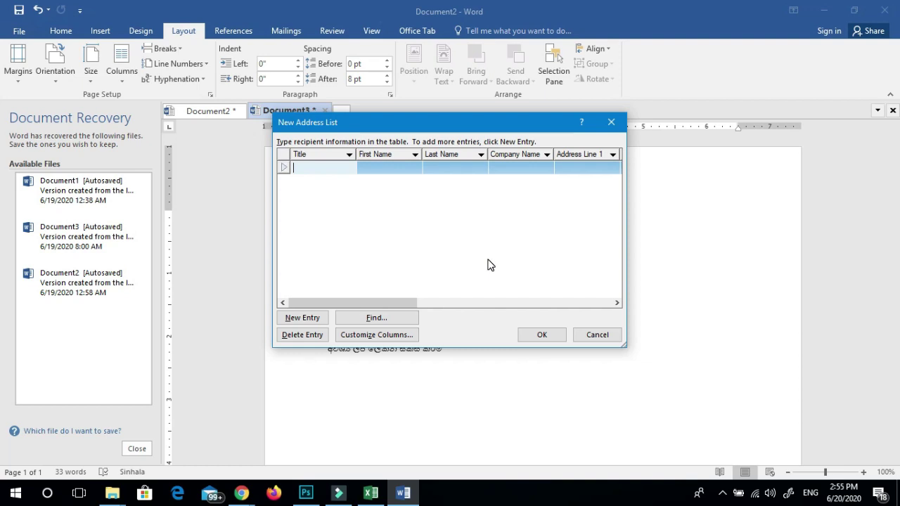
left_click(596, 336)
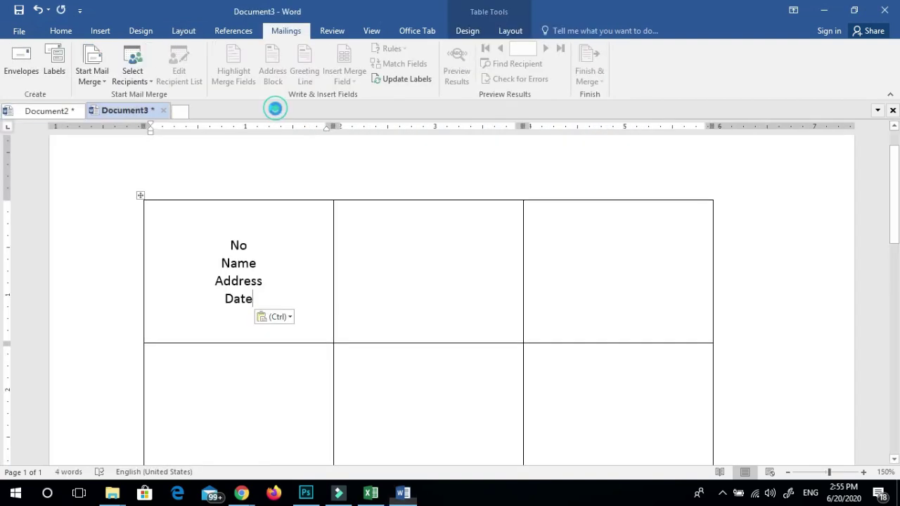
left_click(132, 73)
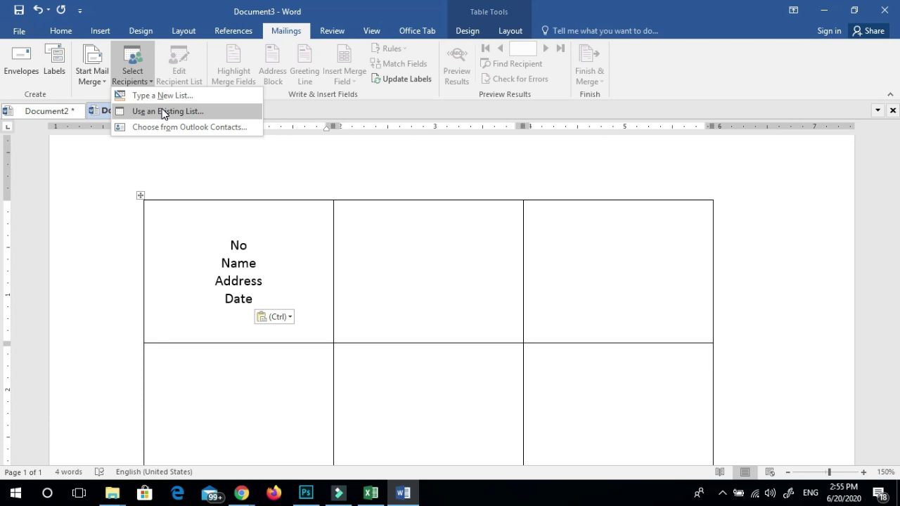
- Use Sheet1$ of 123.xlsx in the Desktop Class folder as the existing recipient list
left_click(154, 112)
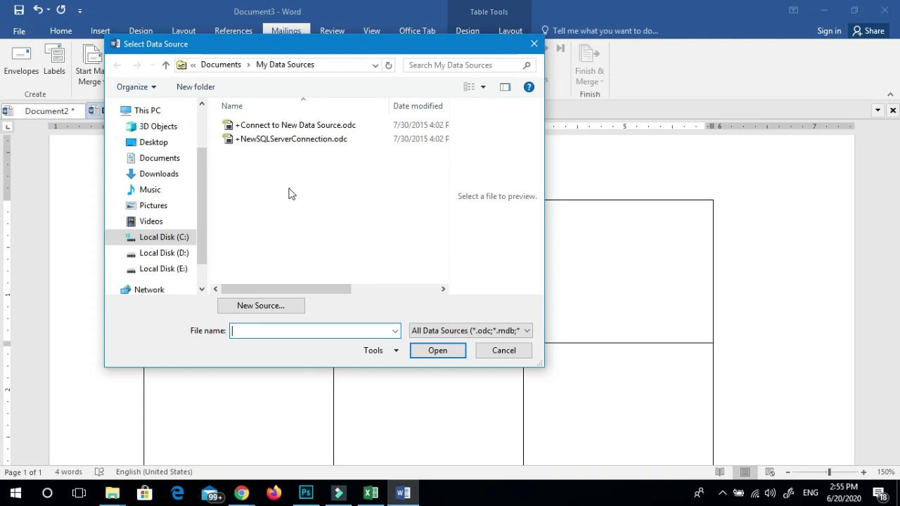
left_click(152, 142)
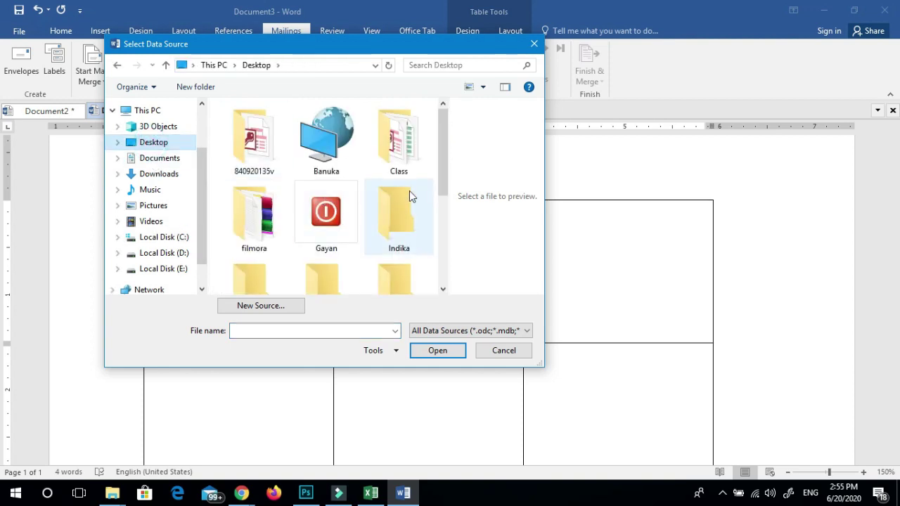
double_click(403, 153)
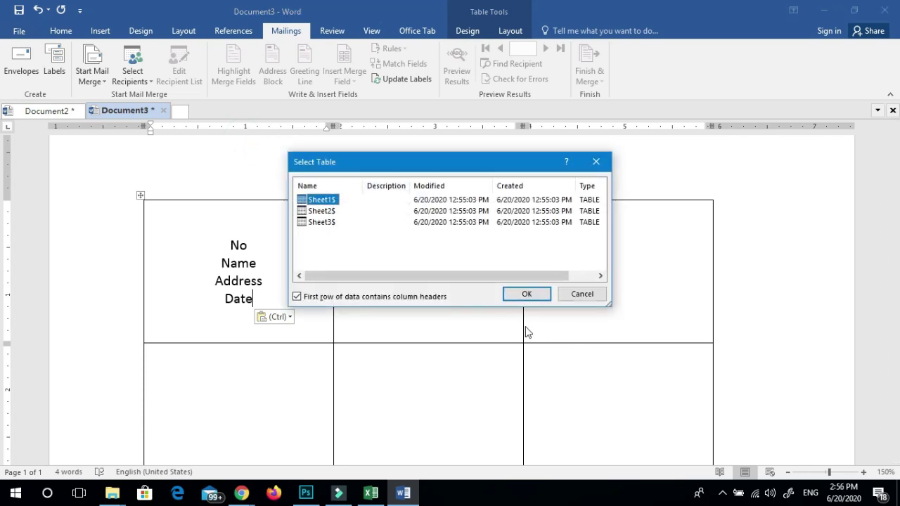
left_click(526, 295)
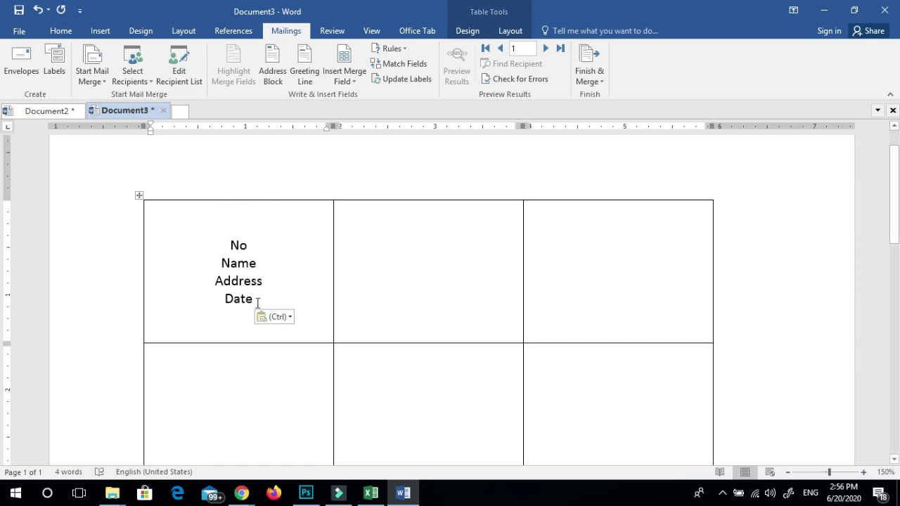
- Replace the plain words No and Name with the «No» and «Name» merge fields
double_click(252, 245)
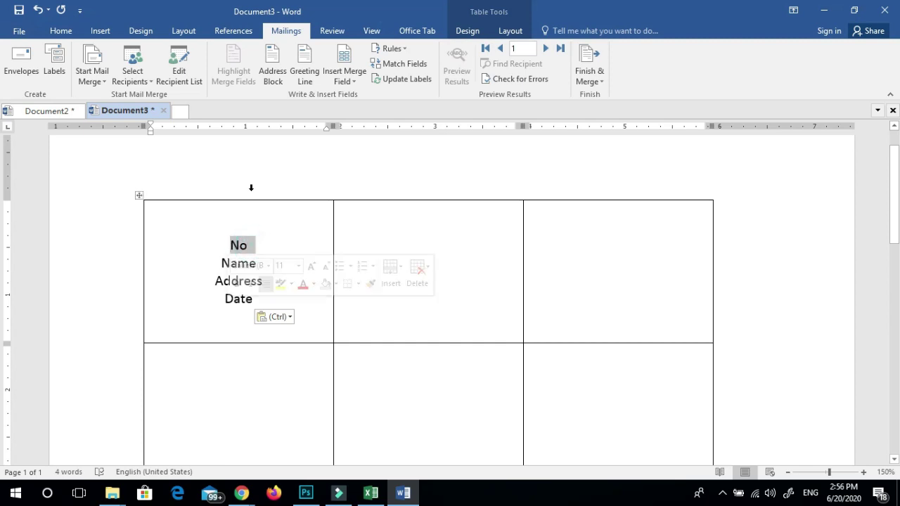
left_click(349, 83)
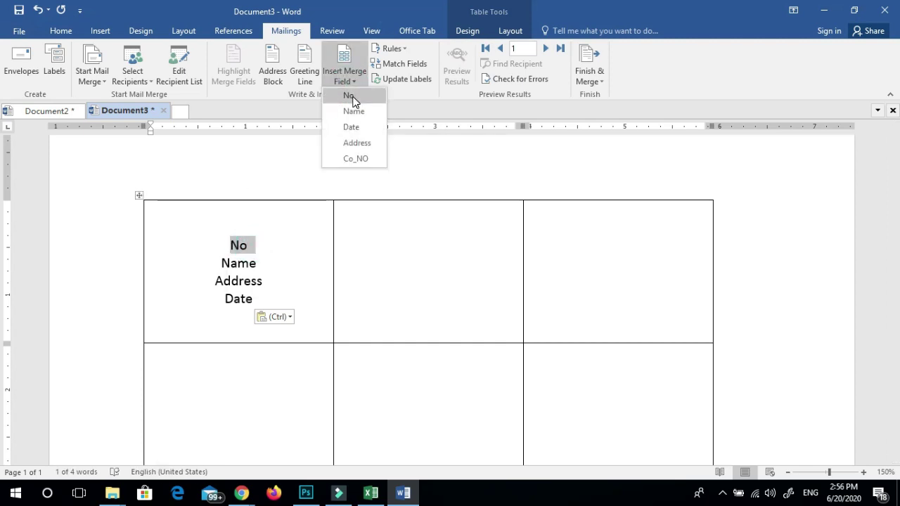
left_click(346, 94)
key("Return")
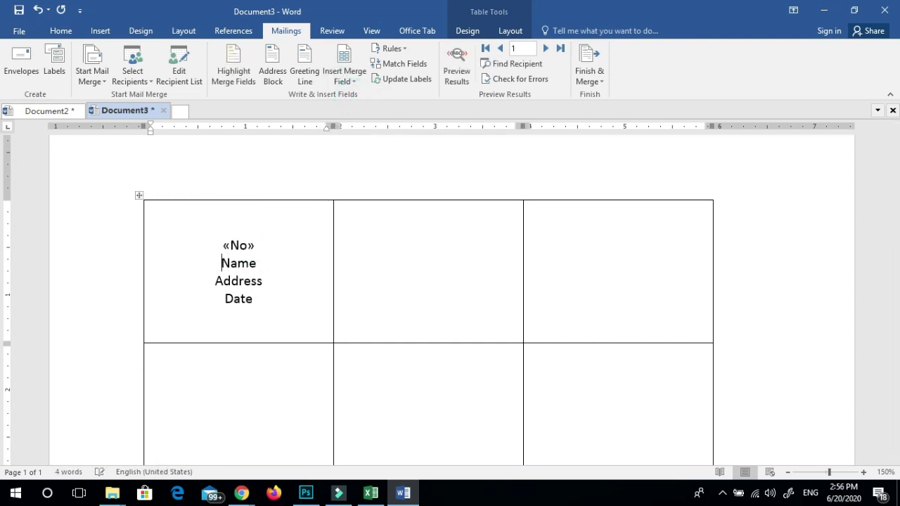
left_click_drag(260, 266, 222, 270)
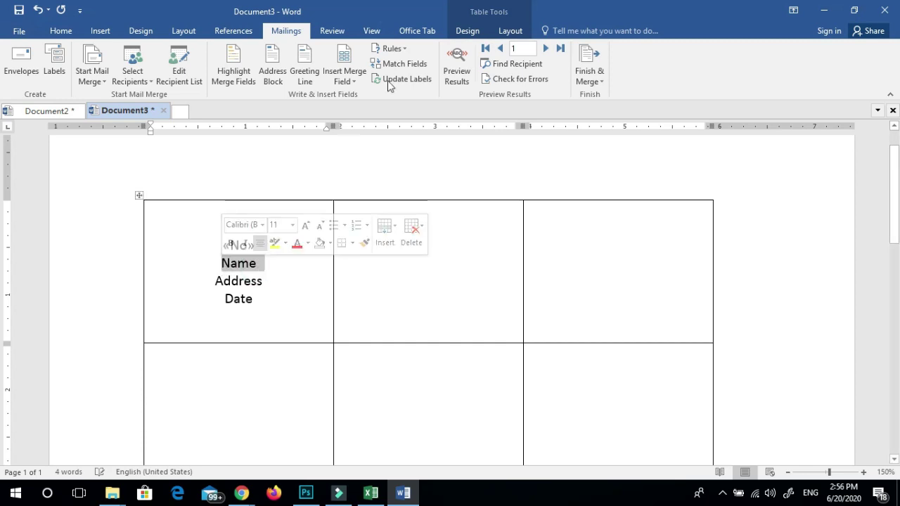
left_click(350, 84)
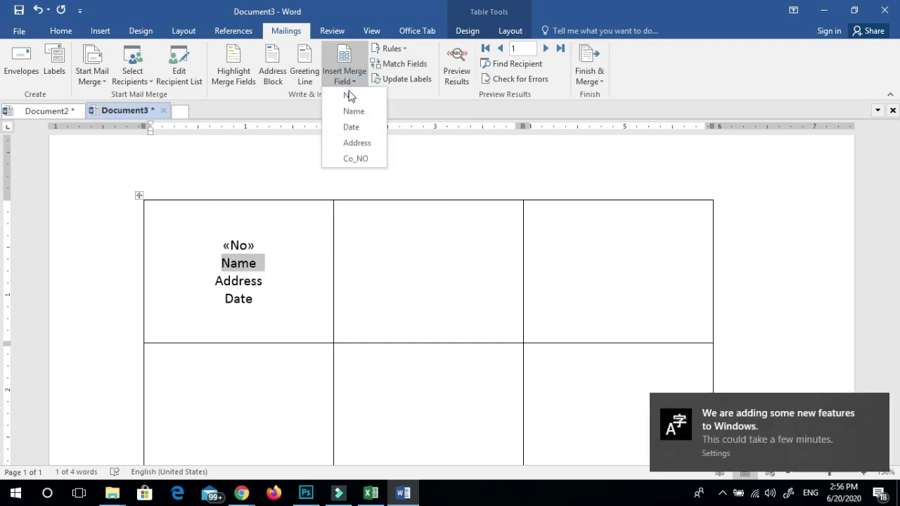
left_click(351, 110)
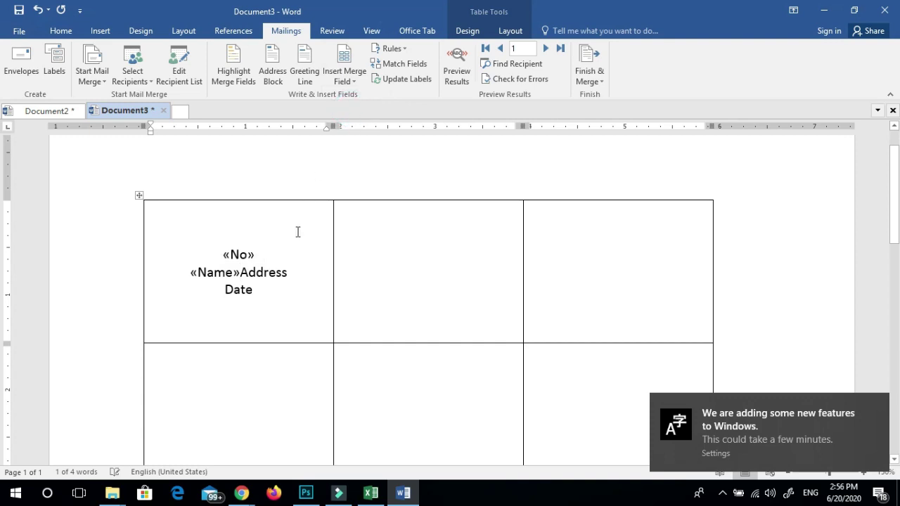
key("Return")
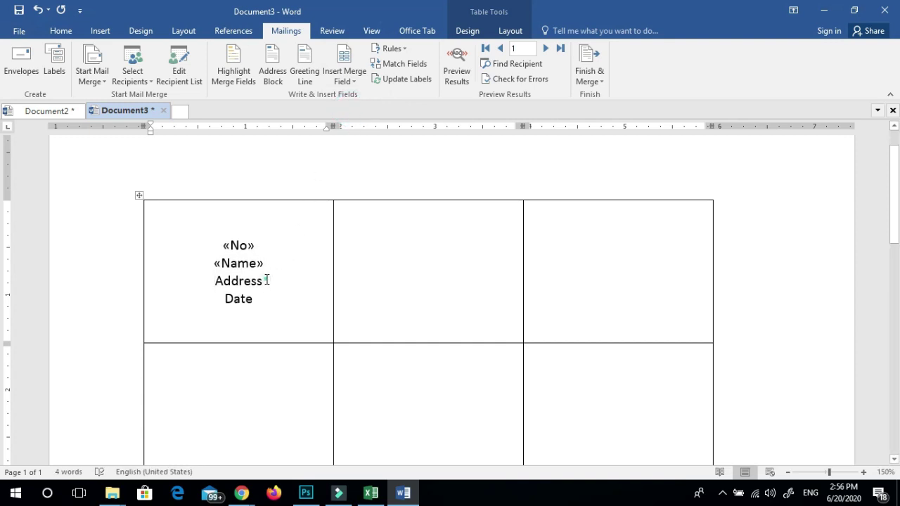
- Replace Address and Date with their merge fields and add «Co_NO» on a new line
left_click_drag(265, 280, 215, 280)
left_click(350, 83)
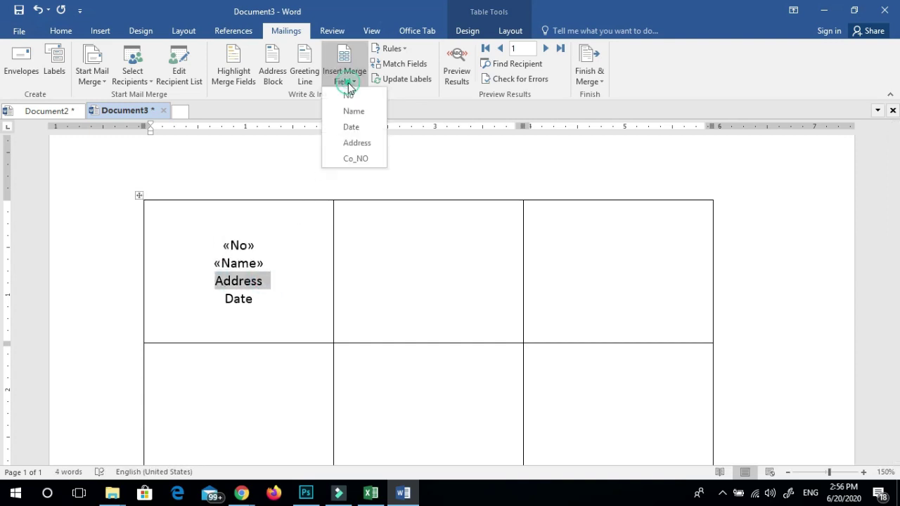
left_click(355, 144)
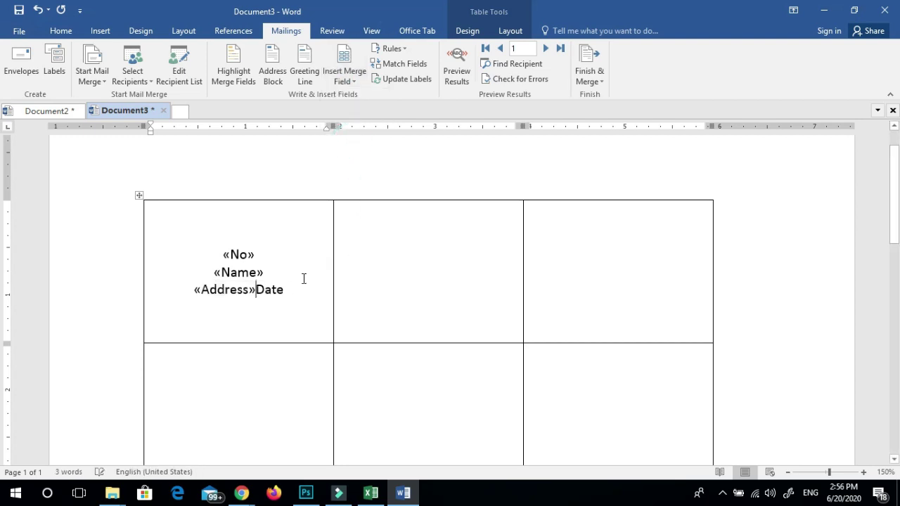
key("Return")
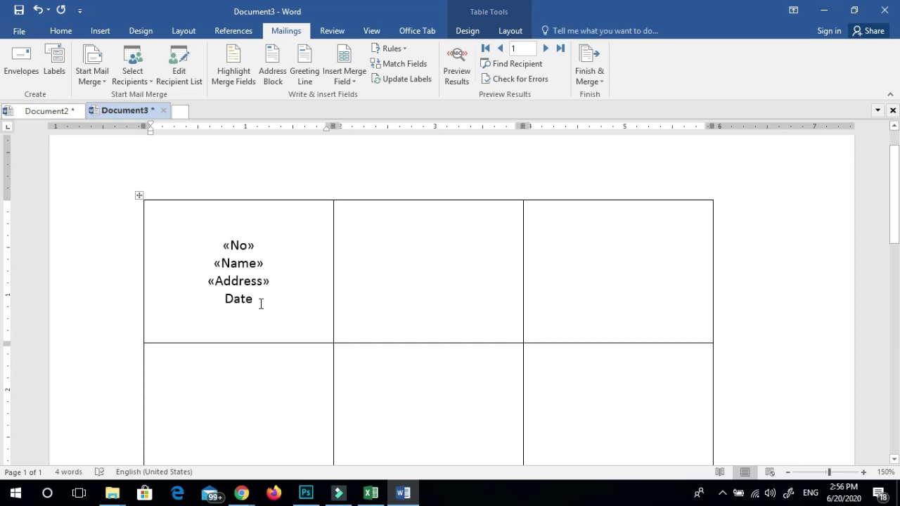
double_click(254, 302)
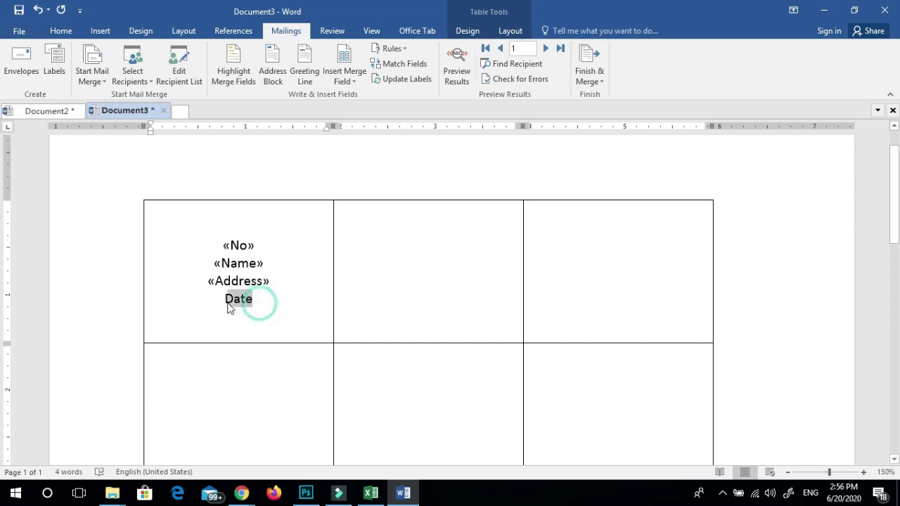
left_click(345, 78)
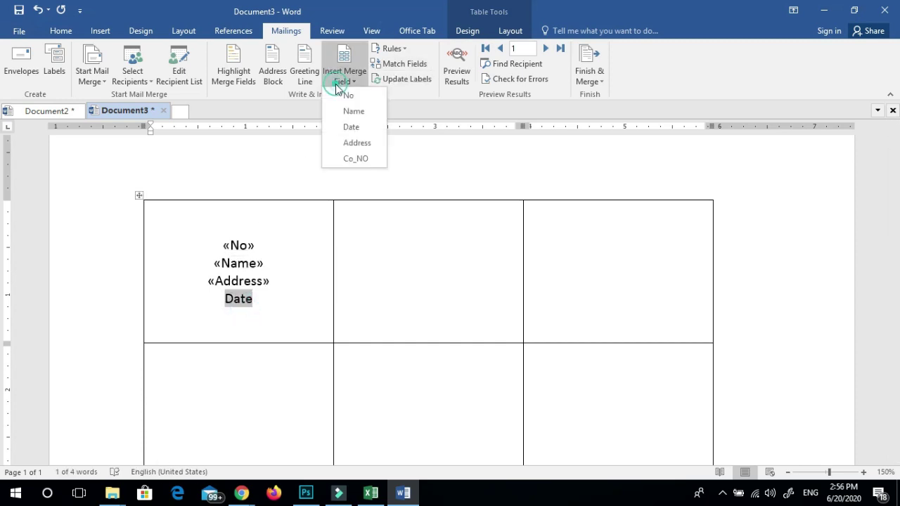
left_click(357, 128)
key("Return")
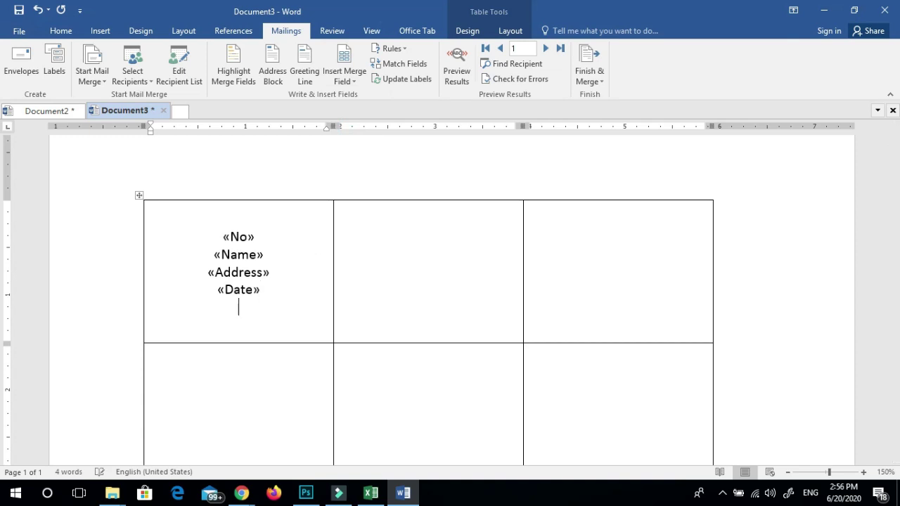
left_click(355, 80)
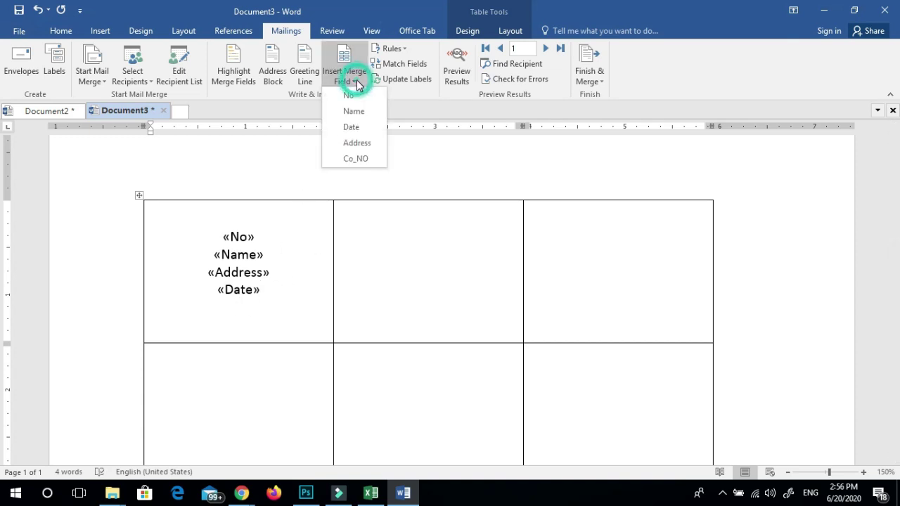
left_click(360, 160)
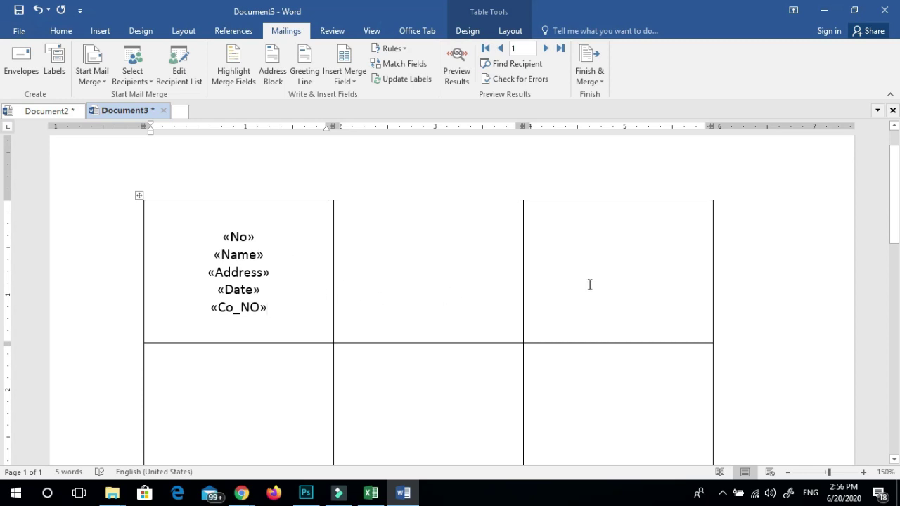
scroll(576, 359, "down", 5)
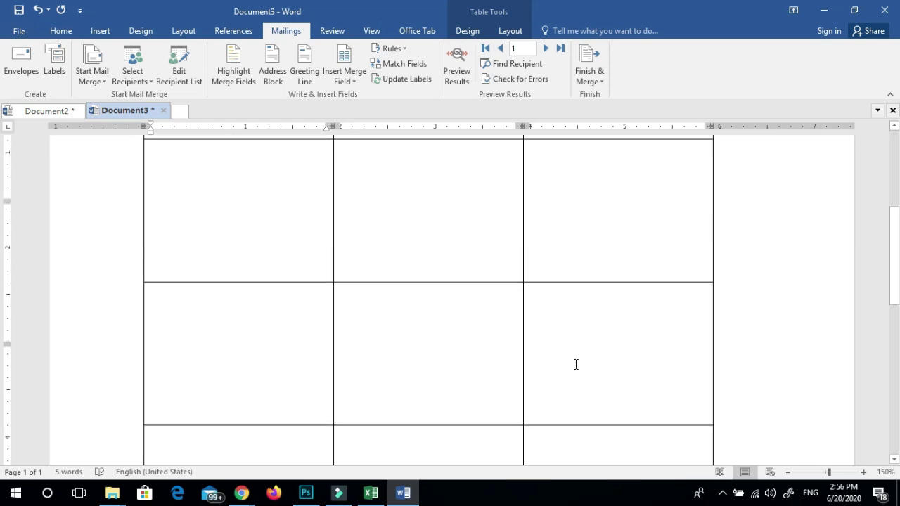
scroll(576, 364, "up", 5)
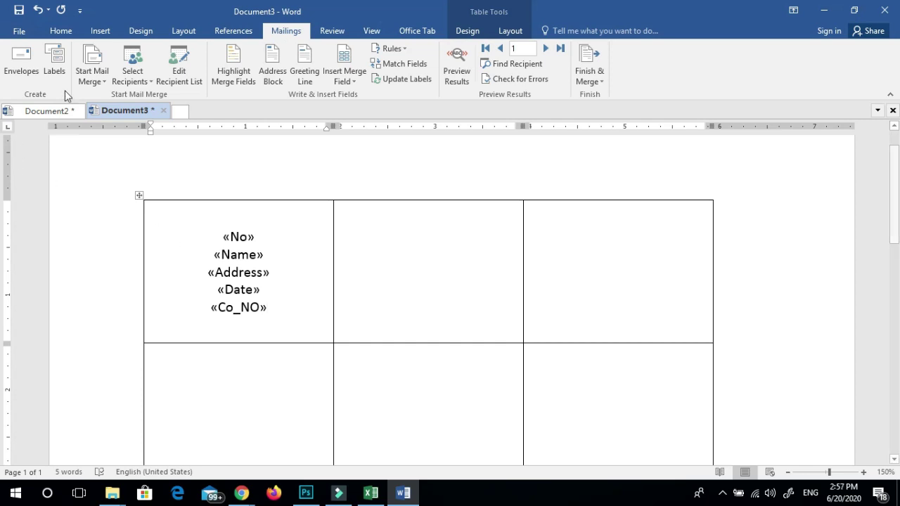
left_click(90, 81)
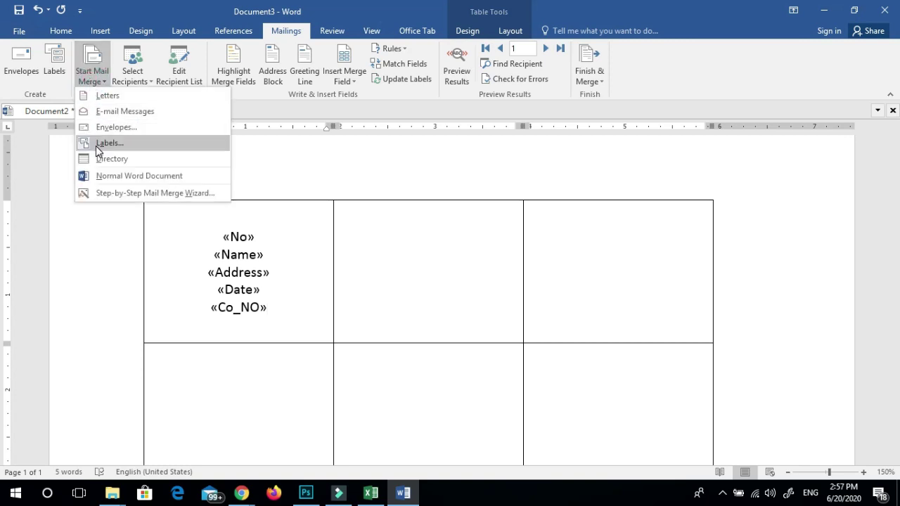
left_click(274, 152)
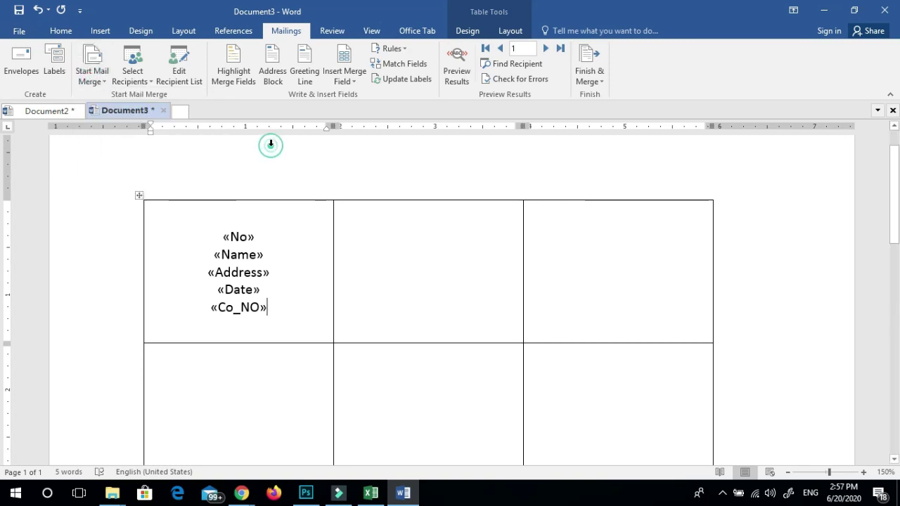
left_click(131, 83)
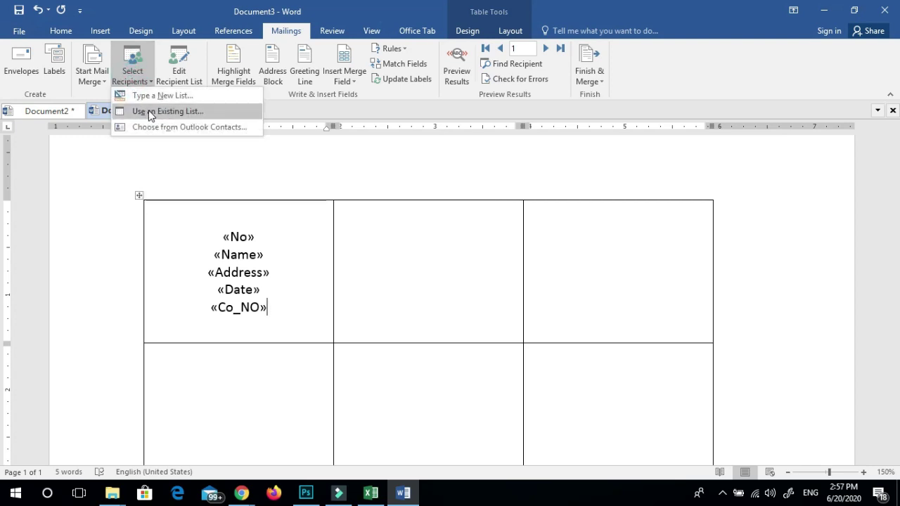
left_click(262, 316)
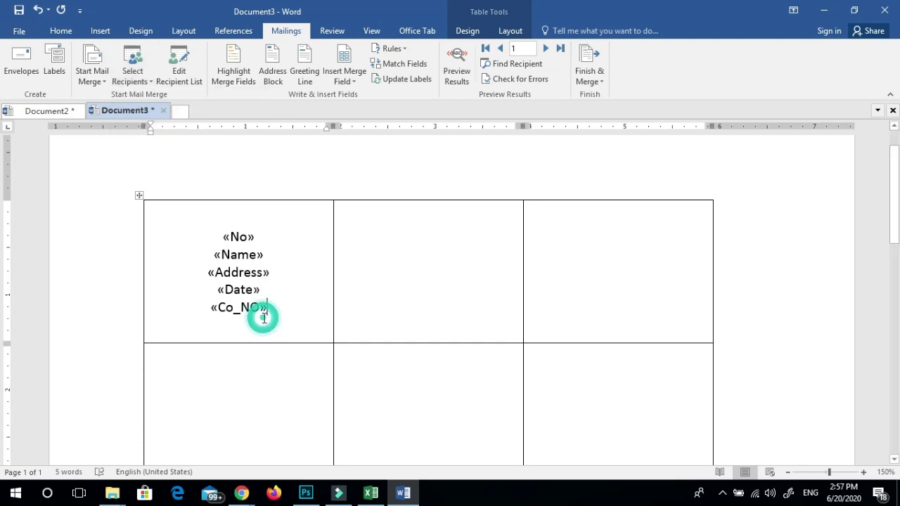
left_click(345, 82)
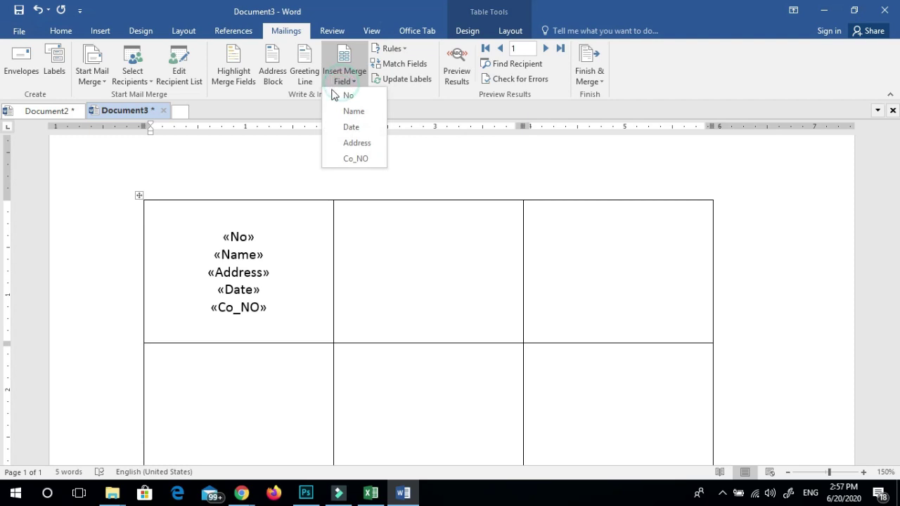
left_click(358, 316)
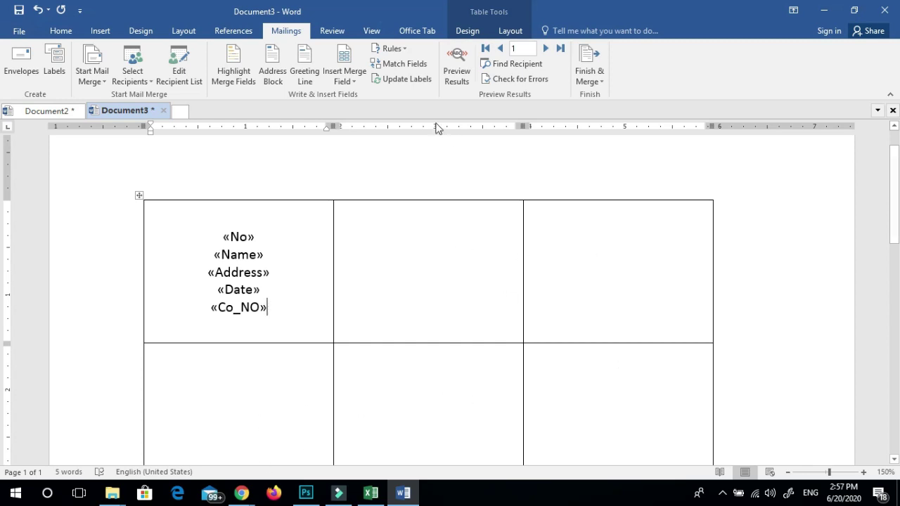
- Run Update Labels to copy the five merge fields into every other label cell
left_click(406, 83)
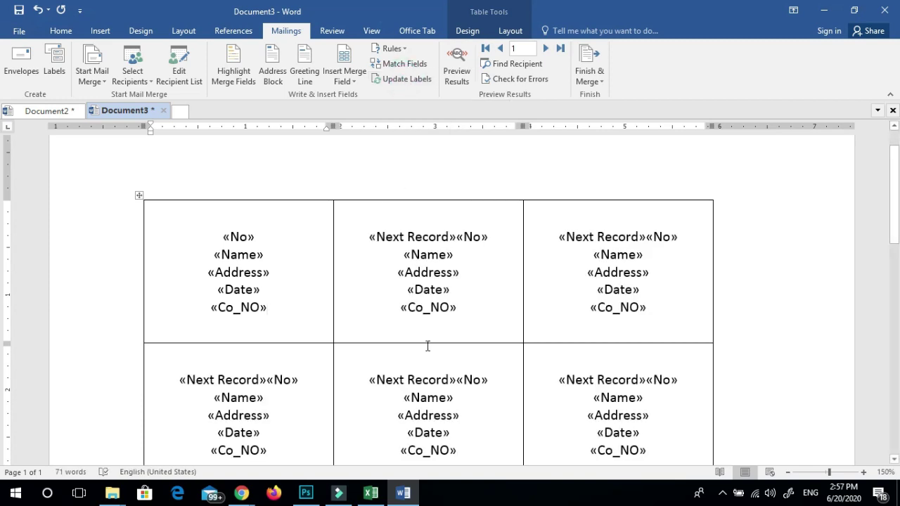
scroll(426, 344, "down", 15)
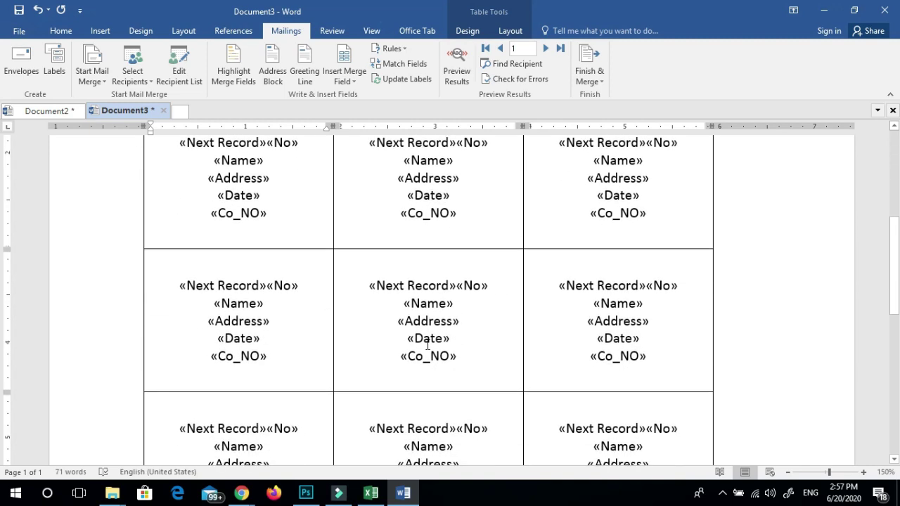
scroll(427, 345, "up", 15)
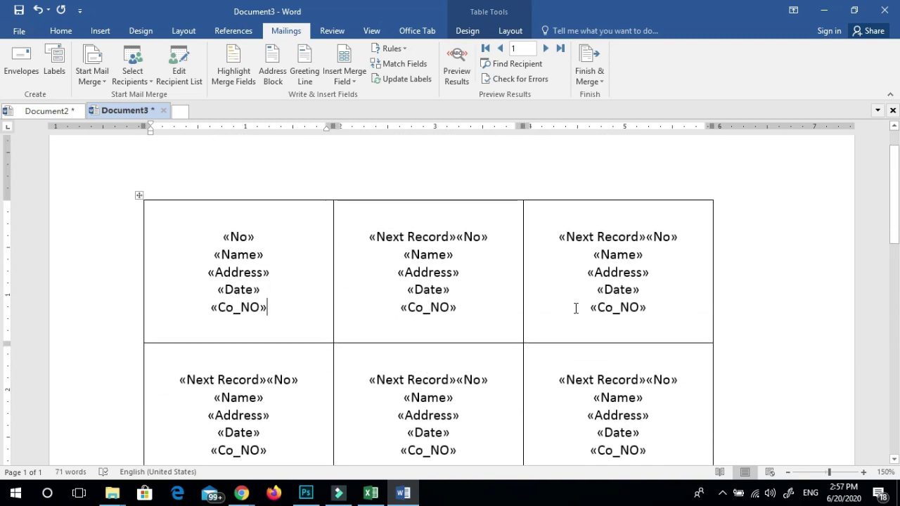
scroll(576, 308, "down", 3)
scroll(576, 308, "down", 2)
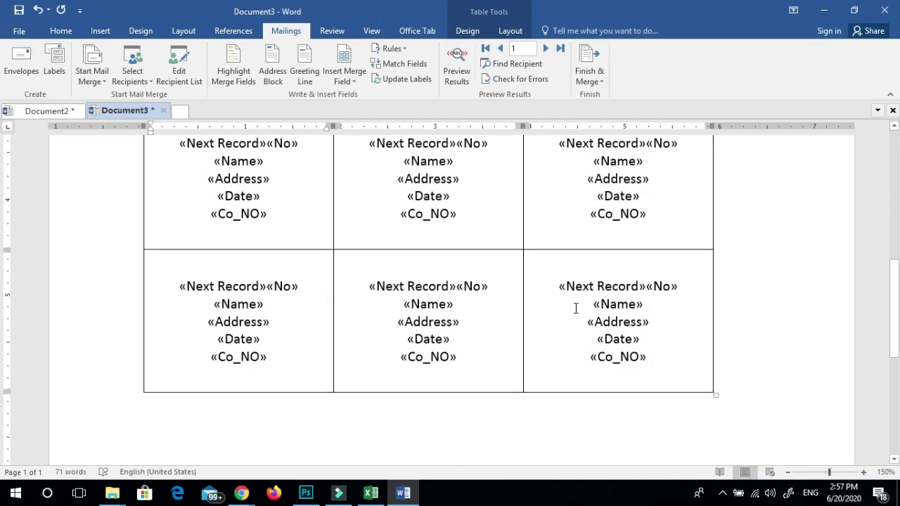
scroll(576, 308, "up", 4)
scroll(576, 308, "up", 1)
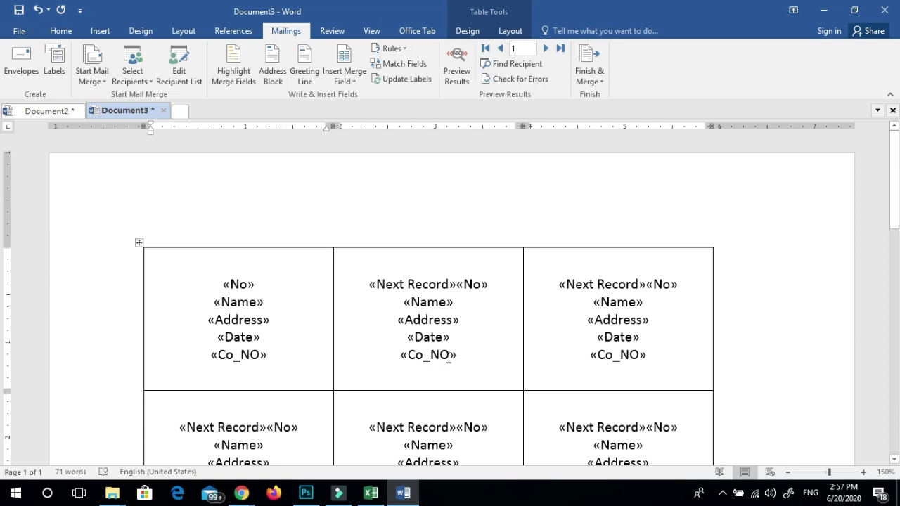
- Preview Results so the twelve labels show Excel records 1 to 12 instead of field codes
left_click(457, 67)
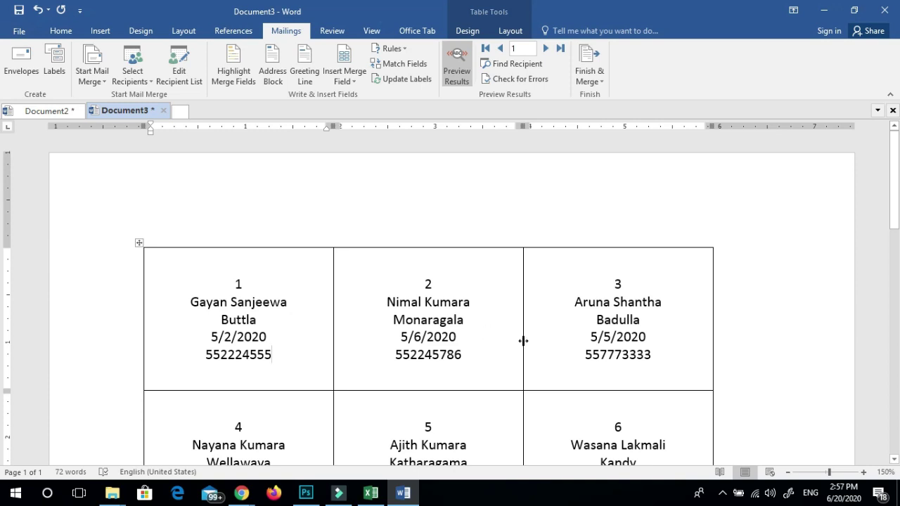
scroll(635, 332, "down", 3)
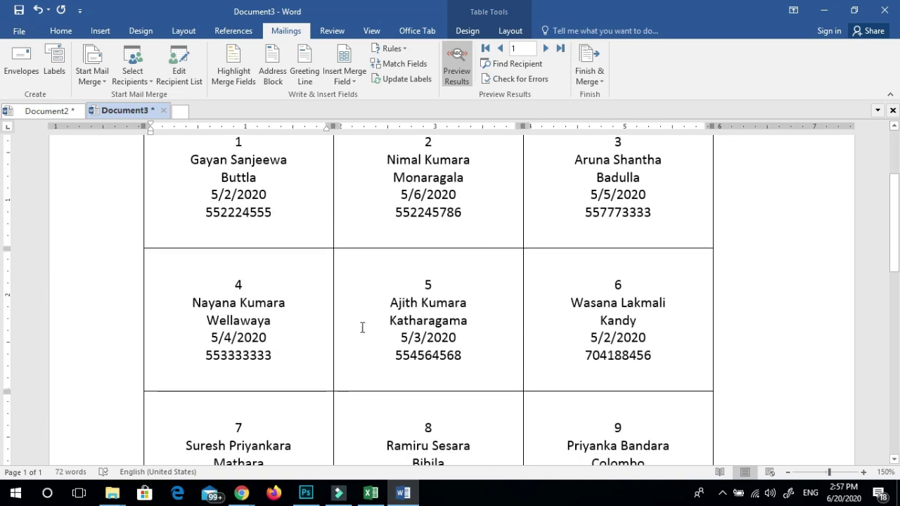
scroll(316, 321, "down", 2)
scroll(259, 342, "down", 4)
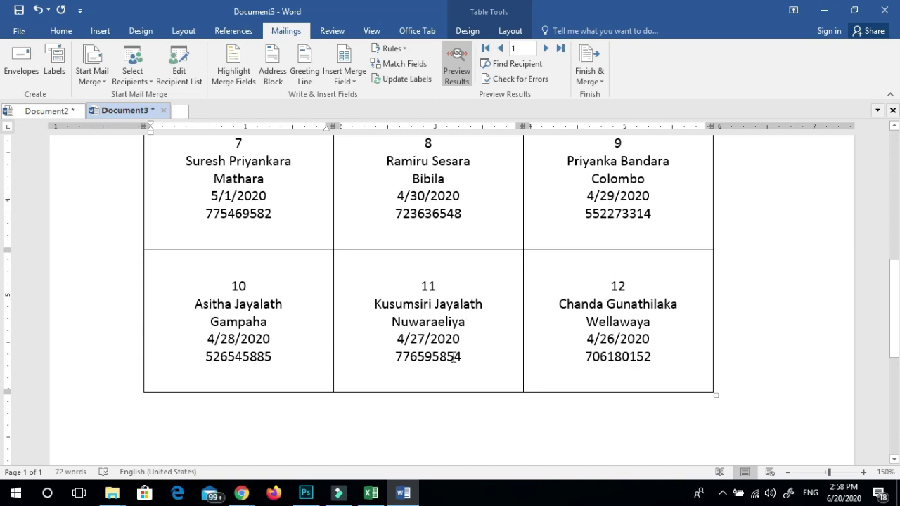
scroll(454, 357, "up", 7)
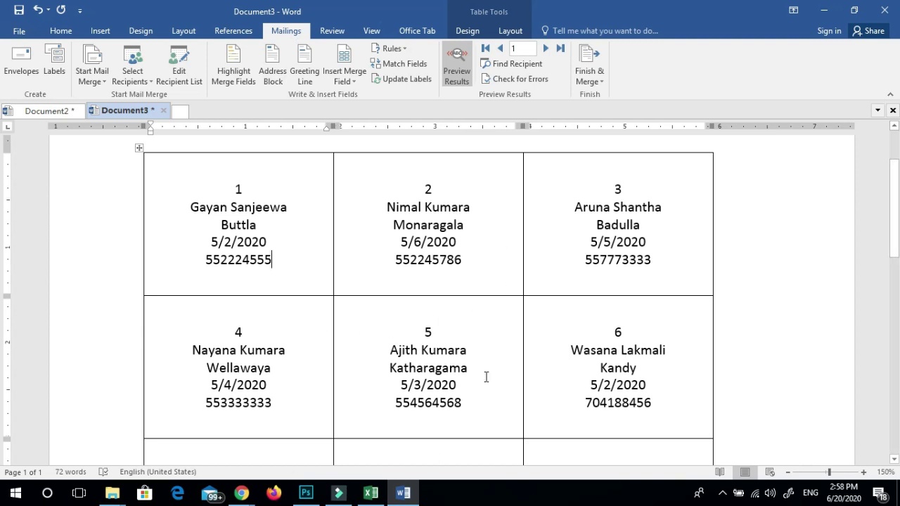
left_click(85, 86)
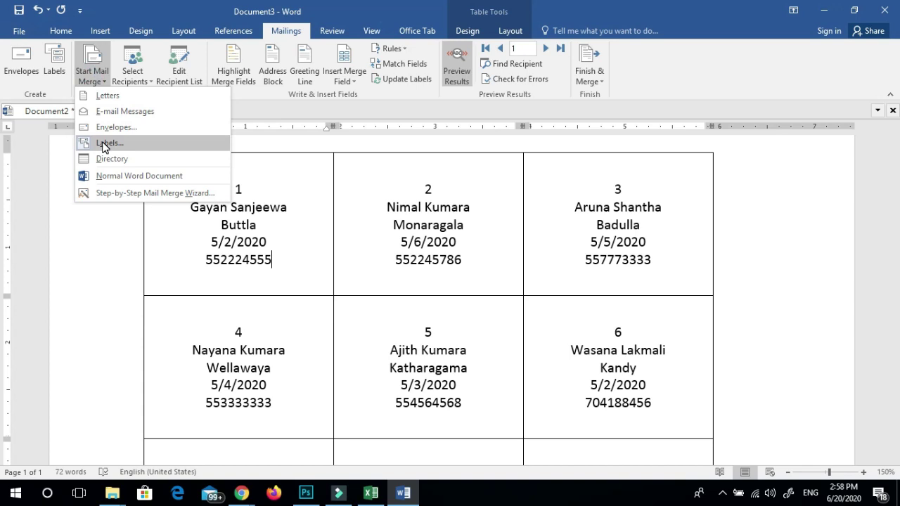
left_click(299, 178)
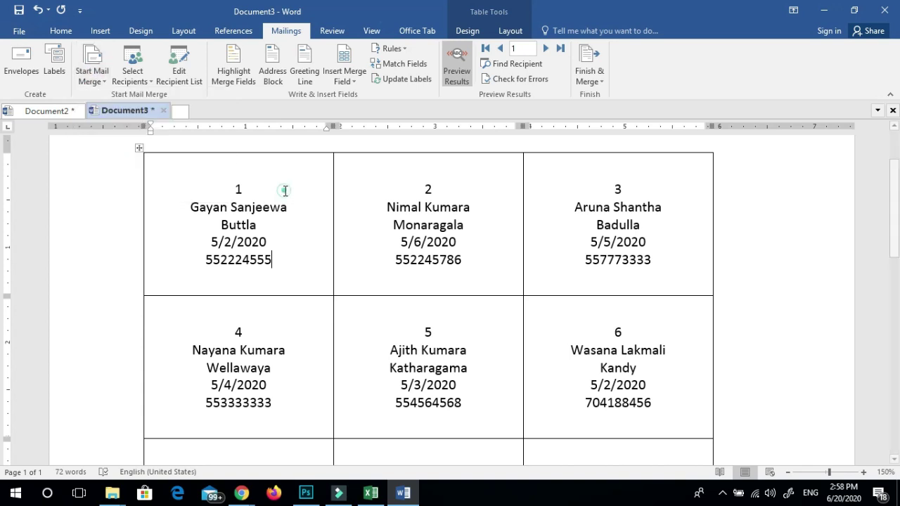
left_click(134, 85)
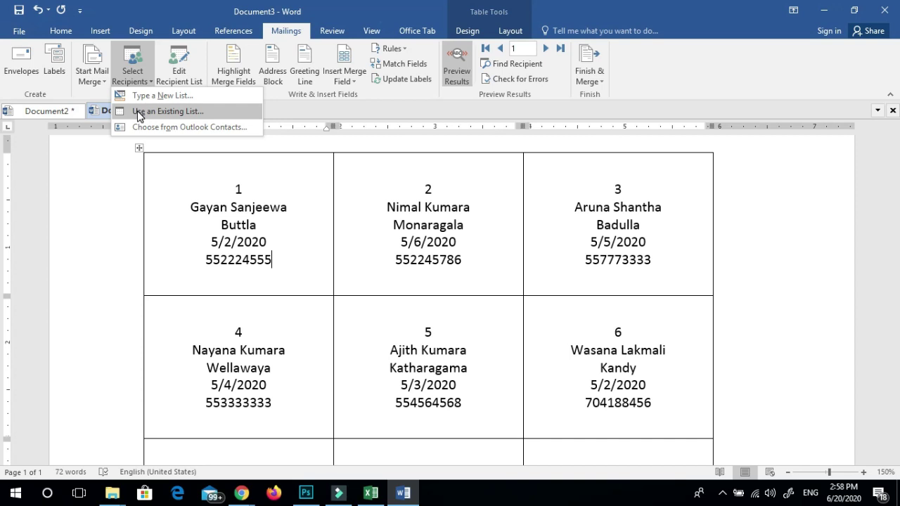
left_click(138, 114)
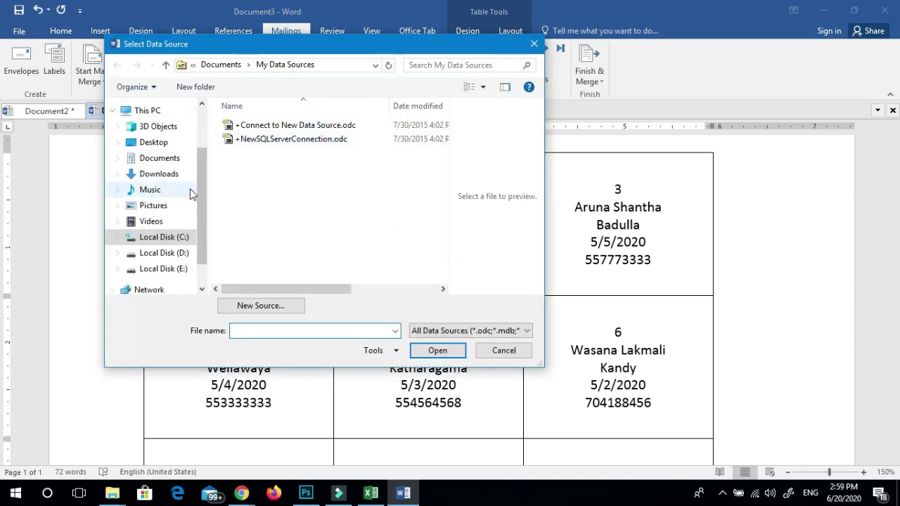
left_click(153, 142)
double_click(413, 148)
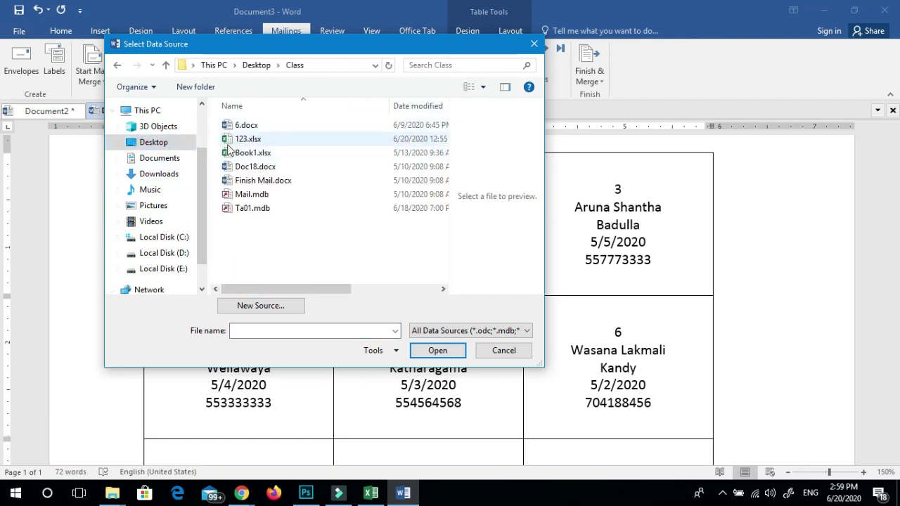
left_click(501, 350)
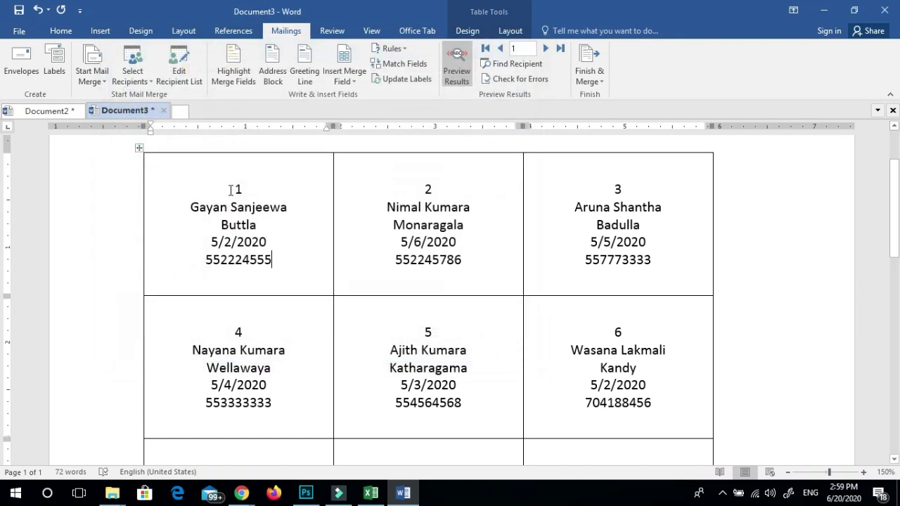
left_click(347, 81)
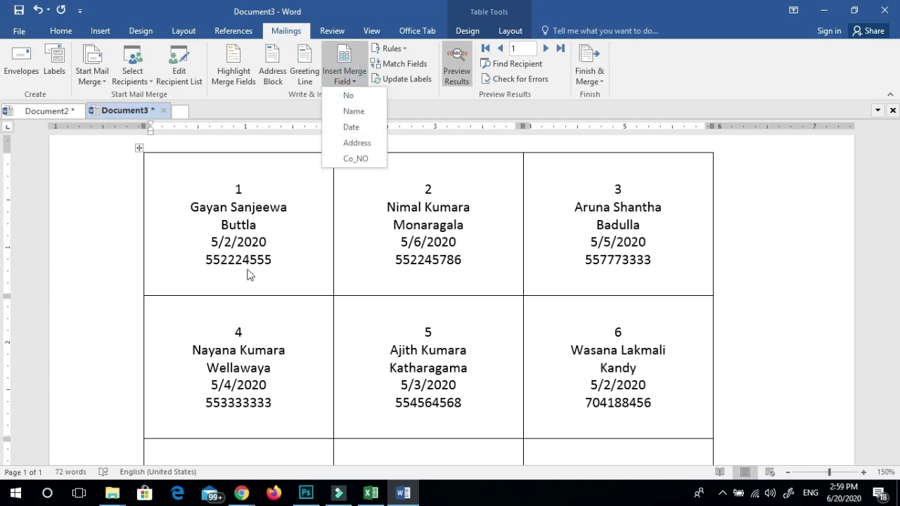
left_click(427, 241)
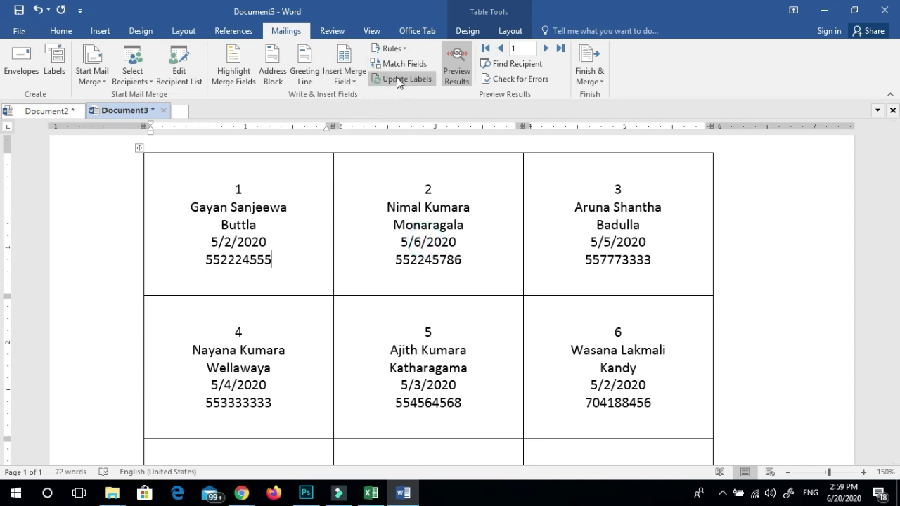